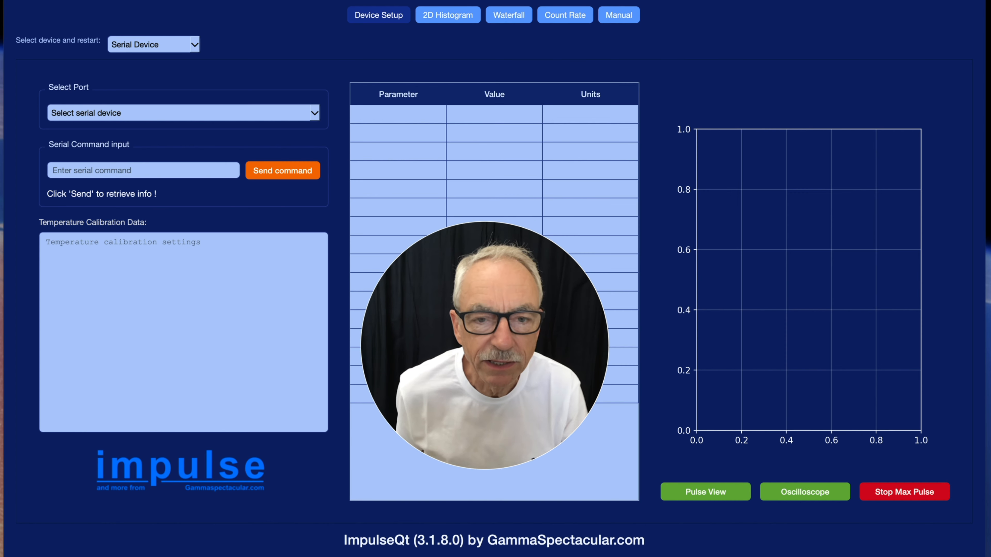
drag(554, 246, 448, 354)
drag(436, 399, 82, 480)
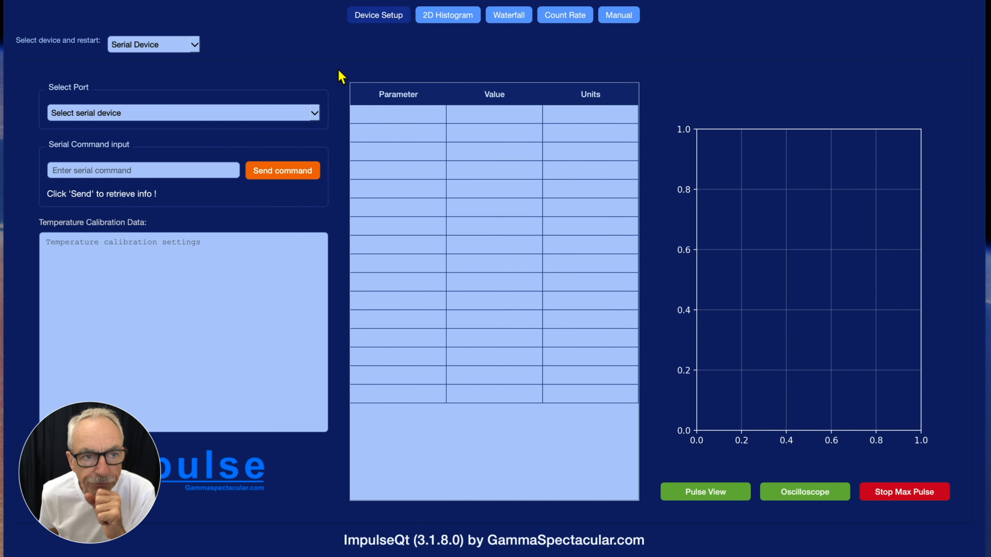
Keep Serial Device as the device type, retrieve the device information, and review the temperature calibration data.
click(195, 45)
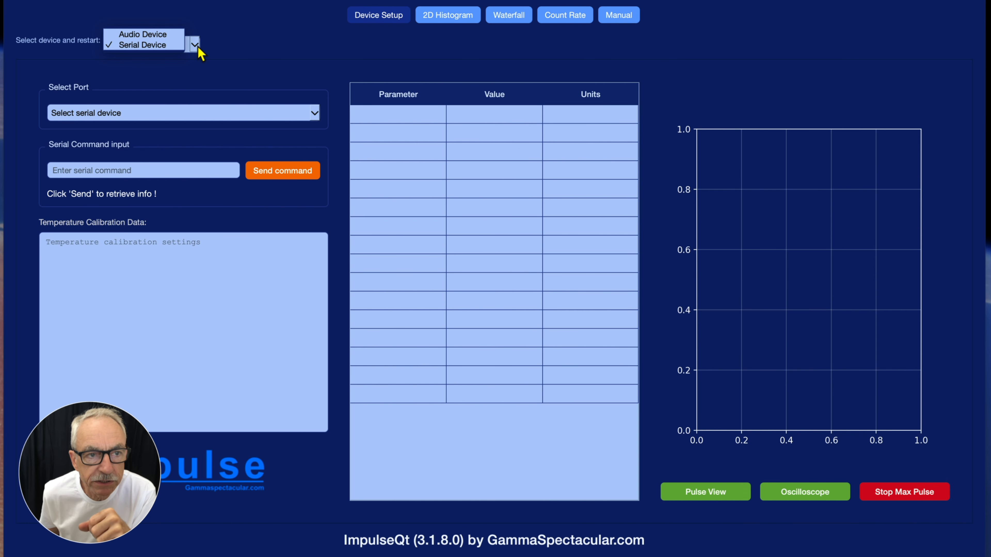
click(236, 55)
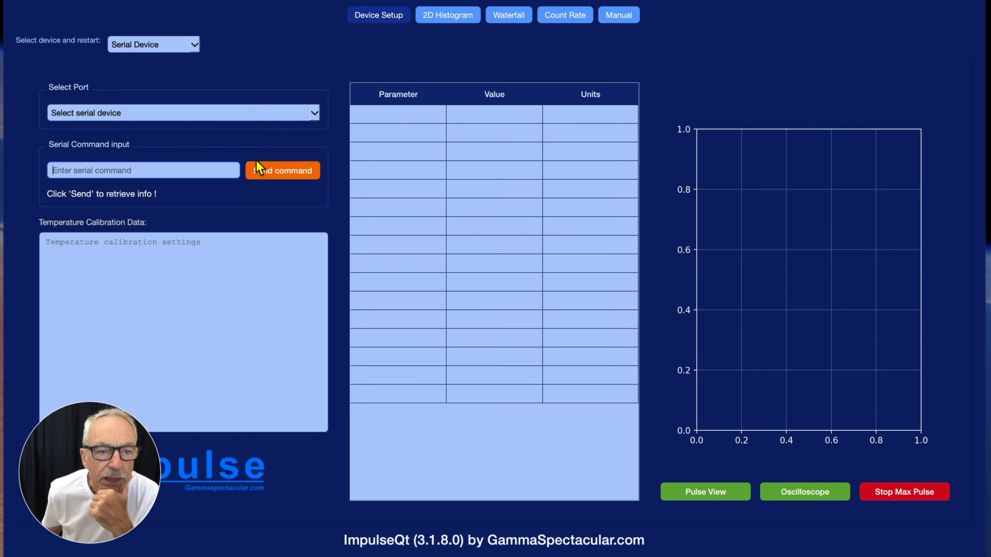
click(275, 175)
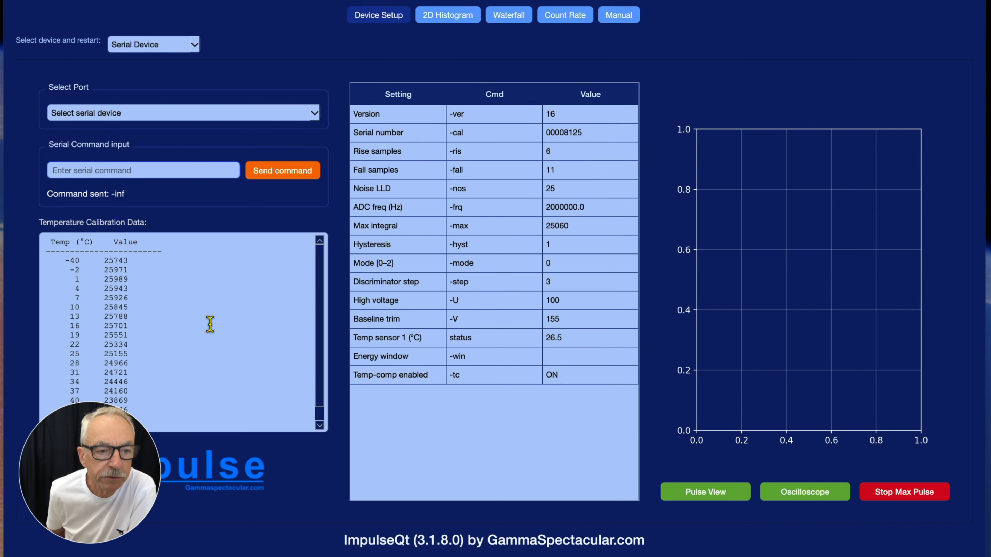
scroll(218, 371, down, 1)
scroll(219, 371, up, 1)
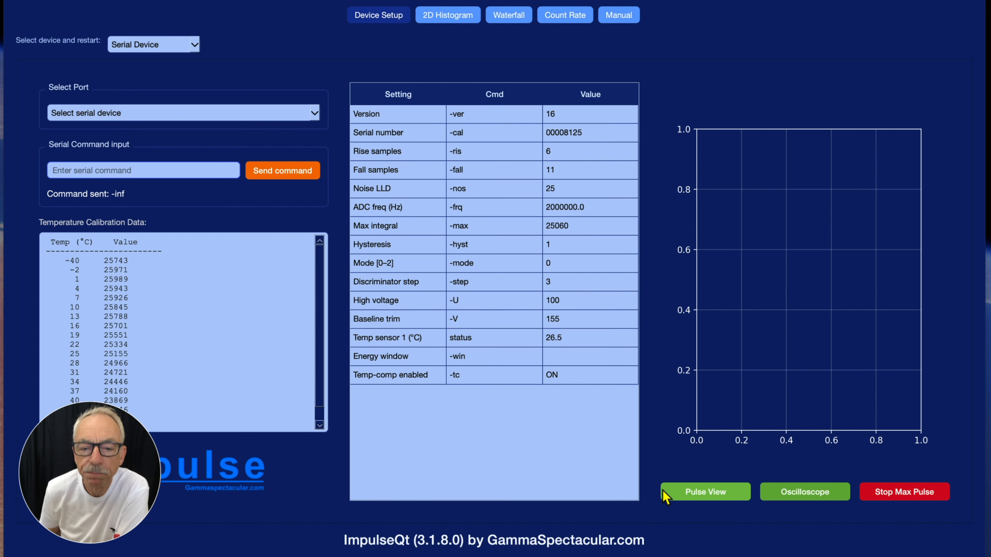
View the detector's pulse shape and its oscilloscope trace alongside the temperature calibration data.
click(711, 492)
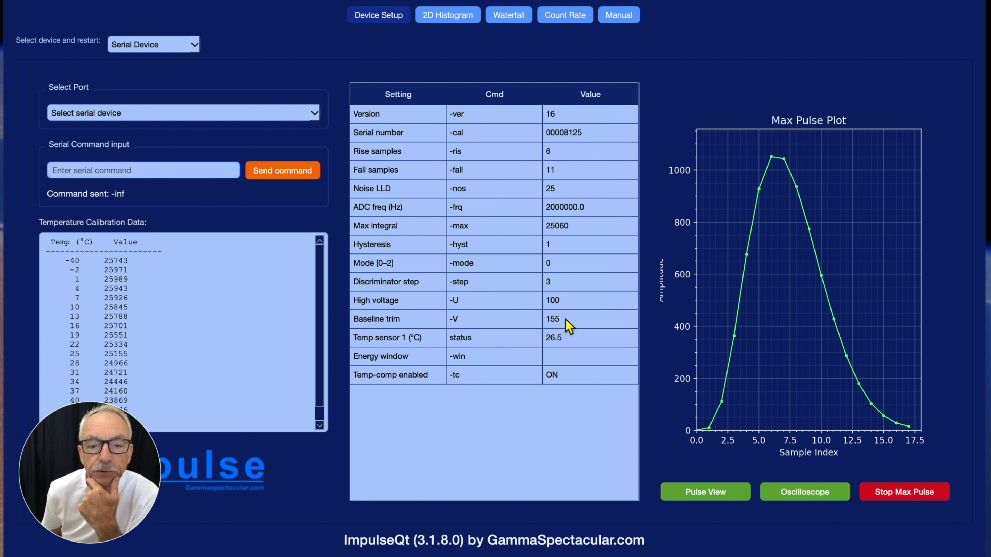
click(818, 498)
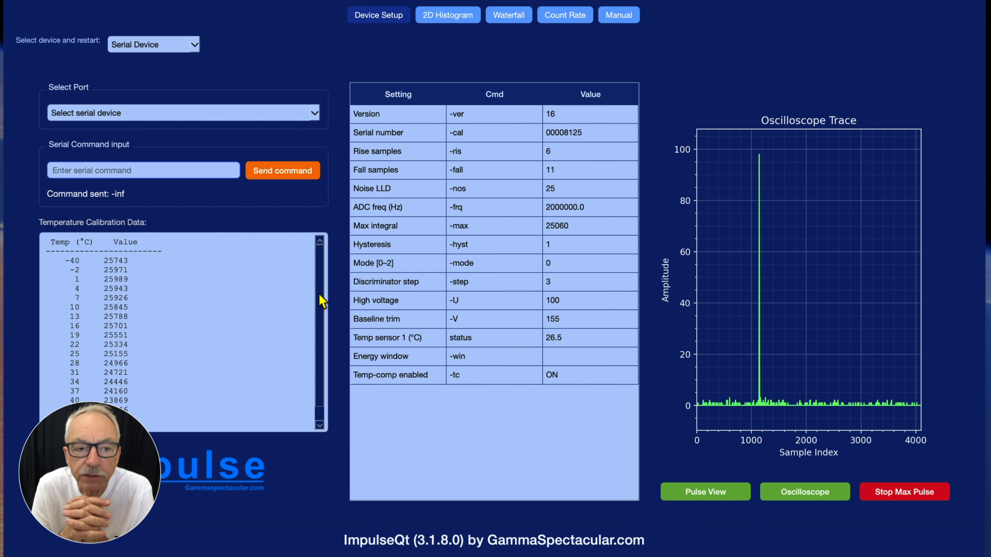
scroll(126, 350, down, 1)
scroll(124, 364, up, 1)
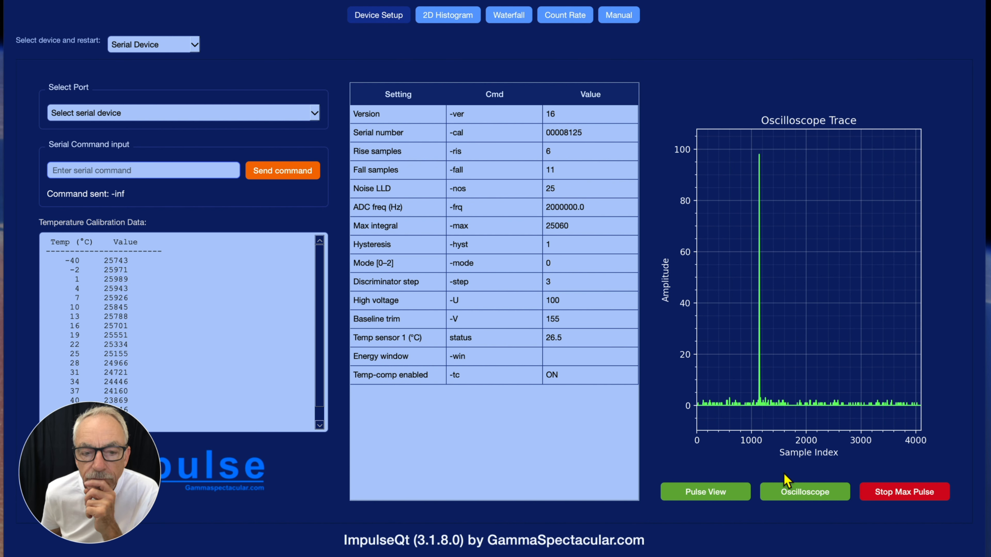
In the 2D histogram, set the spectrum filename to CS137-TEST and the number of bins to 2048.
click(454, 24)
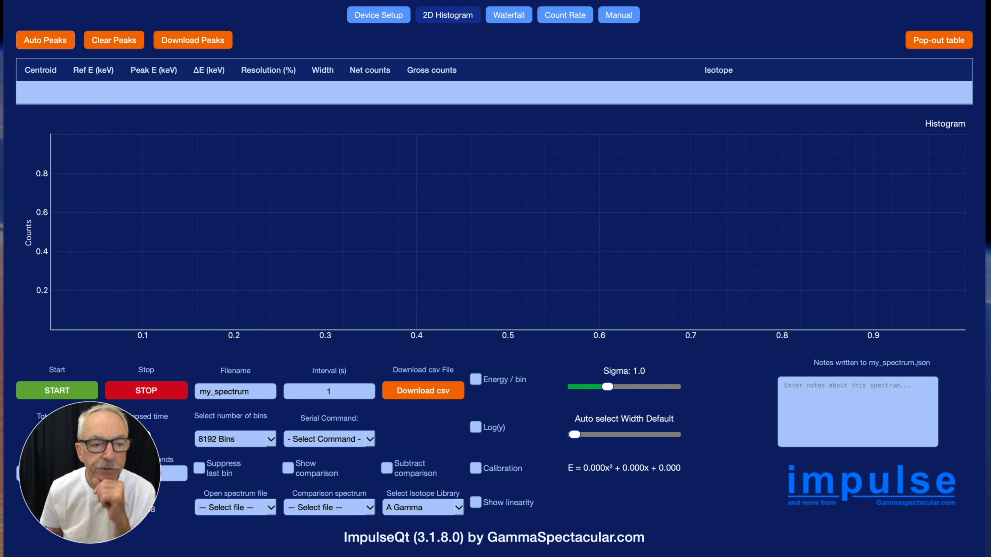
drag(135, 494, 925, 531)
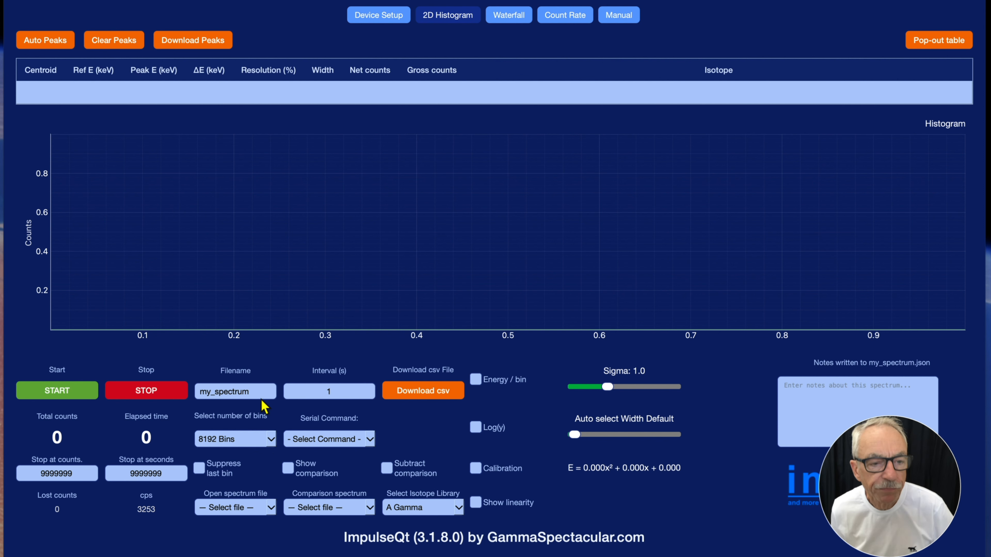
double_click(259, 390)
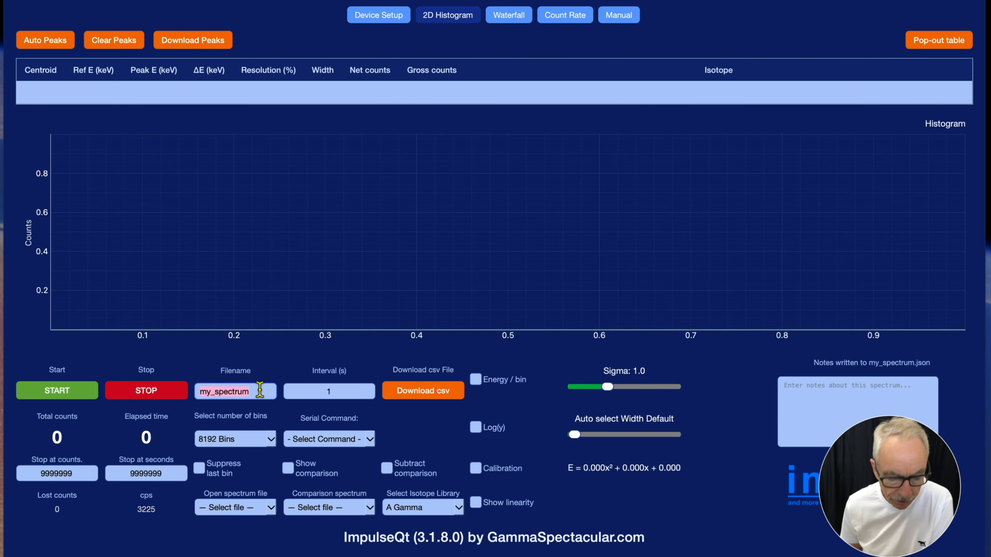
text(CS)
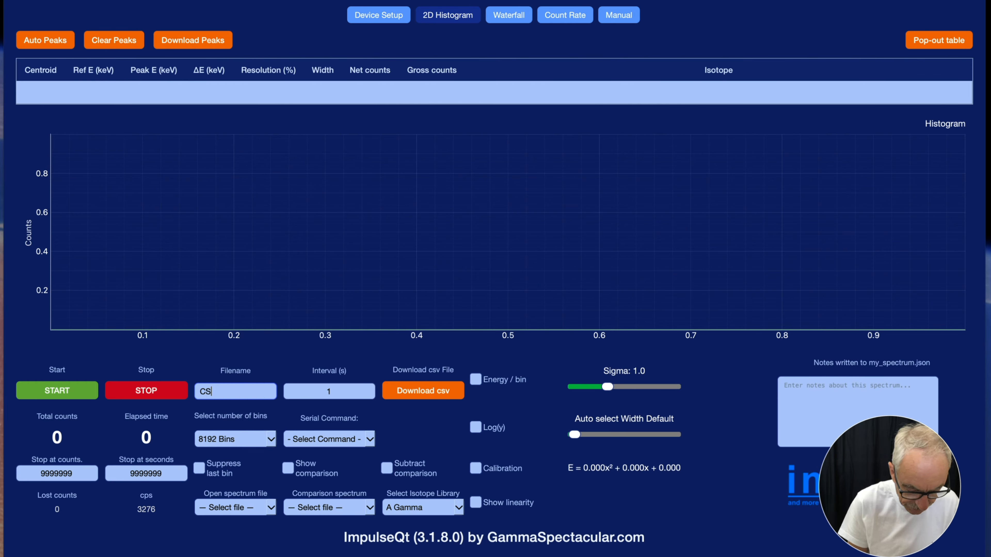
text(13)
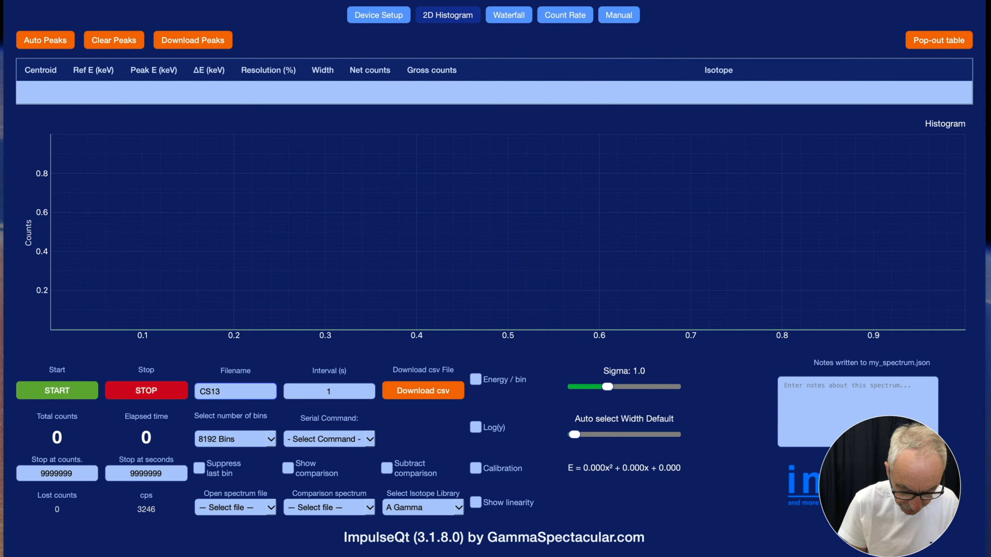
text(7-TEST)
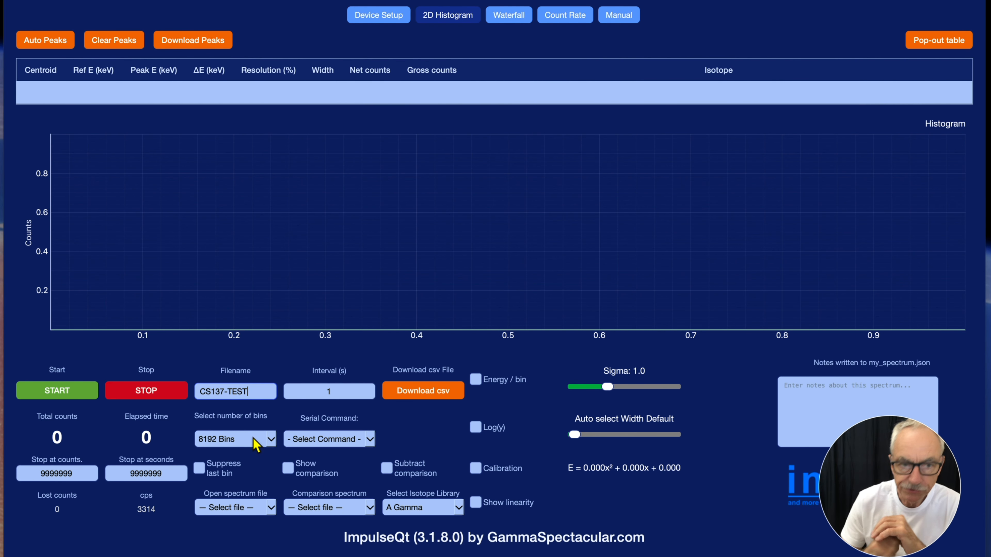
click(255, 441)
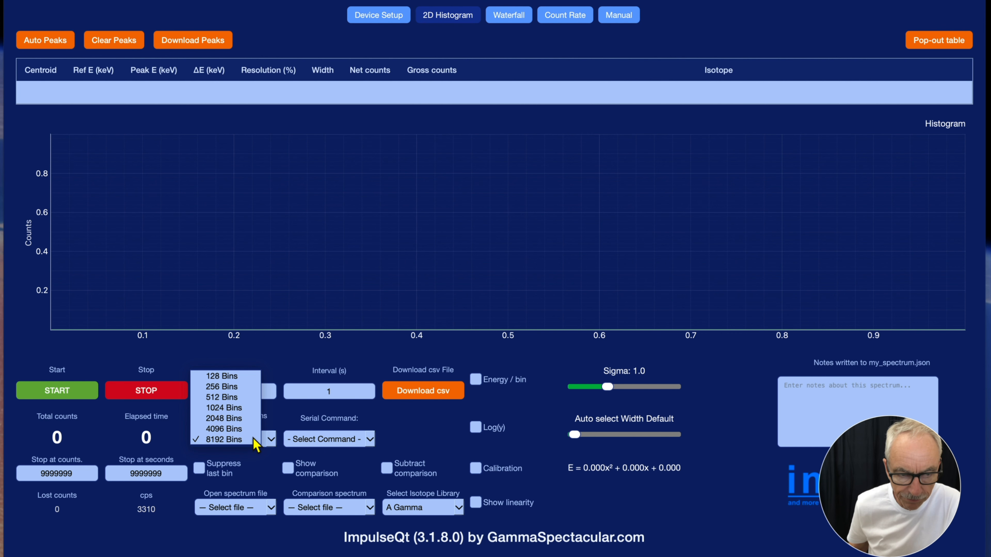
click(220, 419)
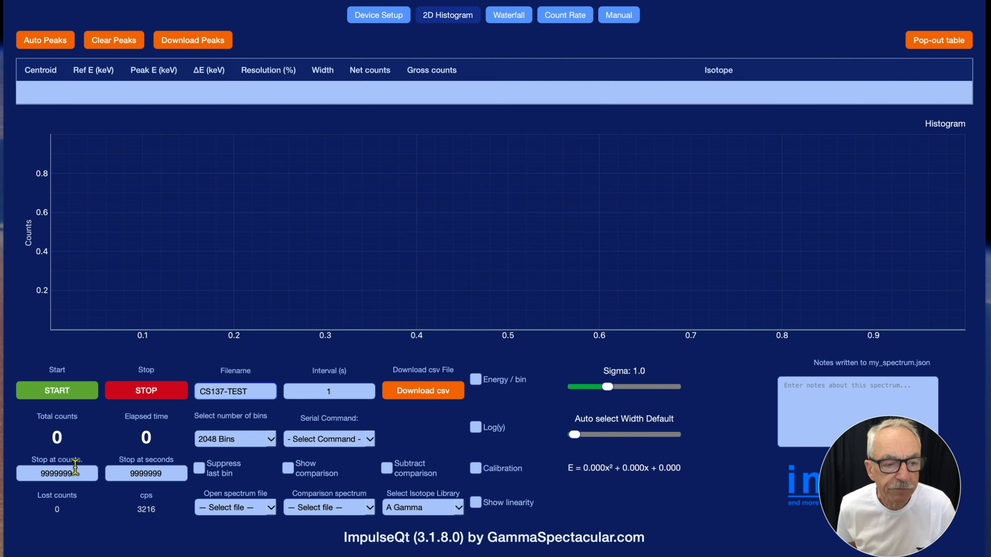
Set the recording limits to stop at 1000000 counts or 60 seconds.
double_click(73, 473)
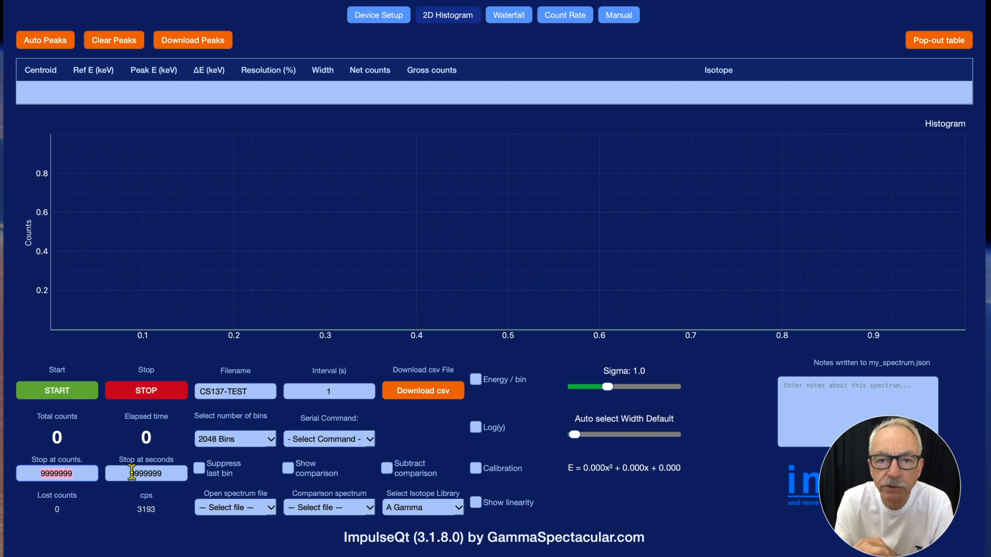
text(1)
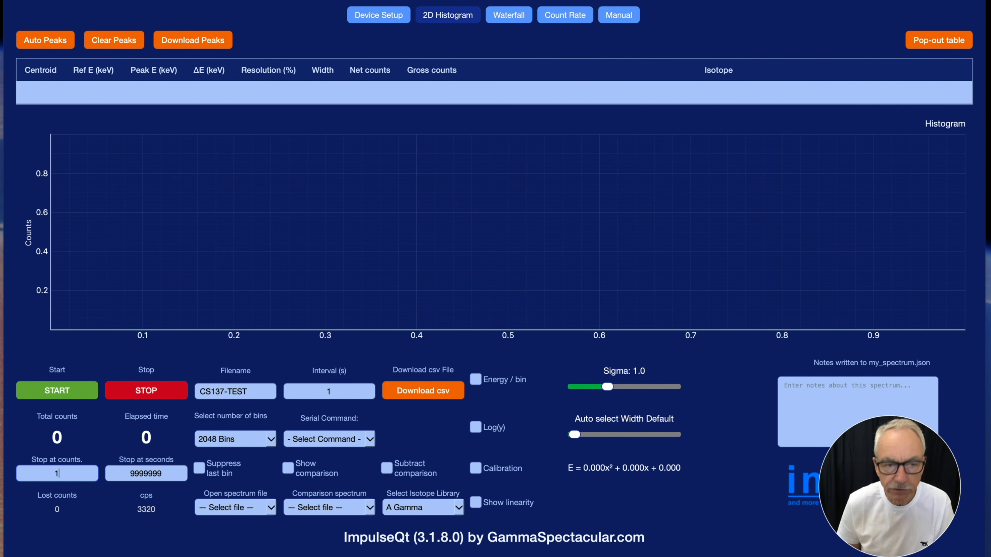
text(000000)
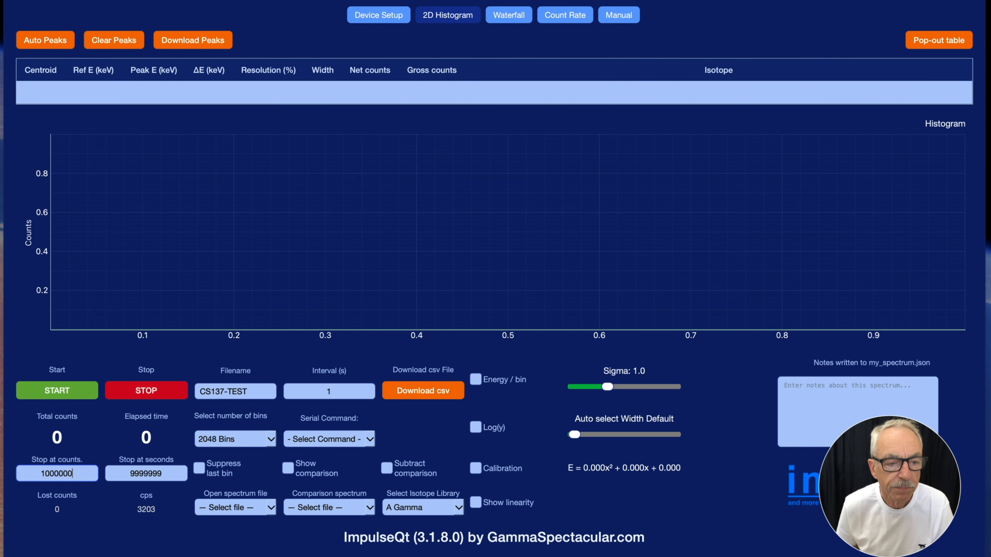
double_click(166, 473)
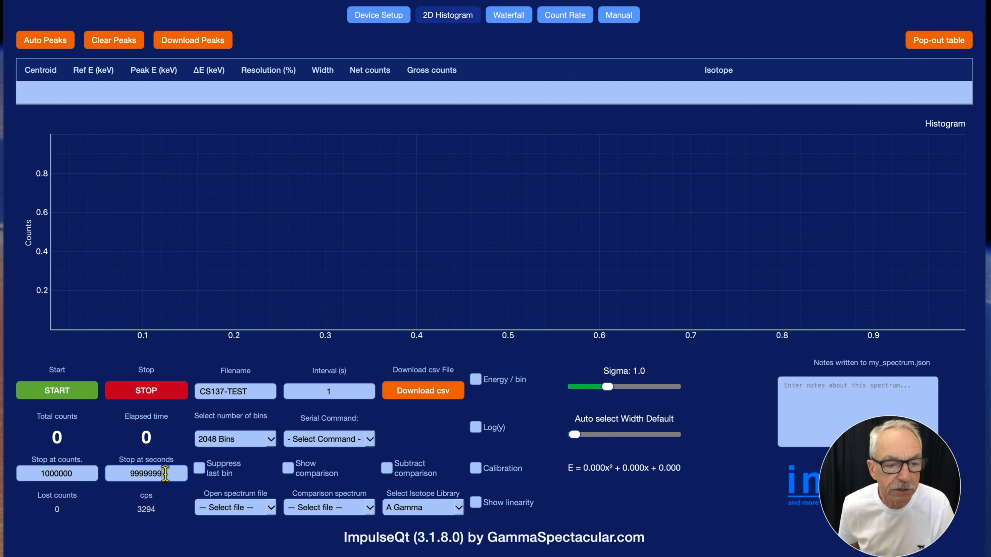
text(60)
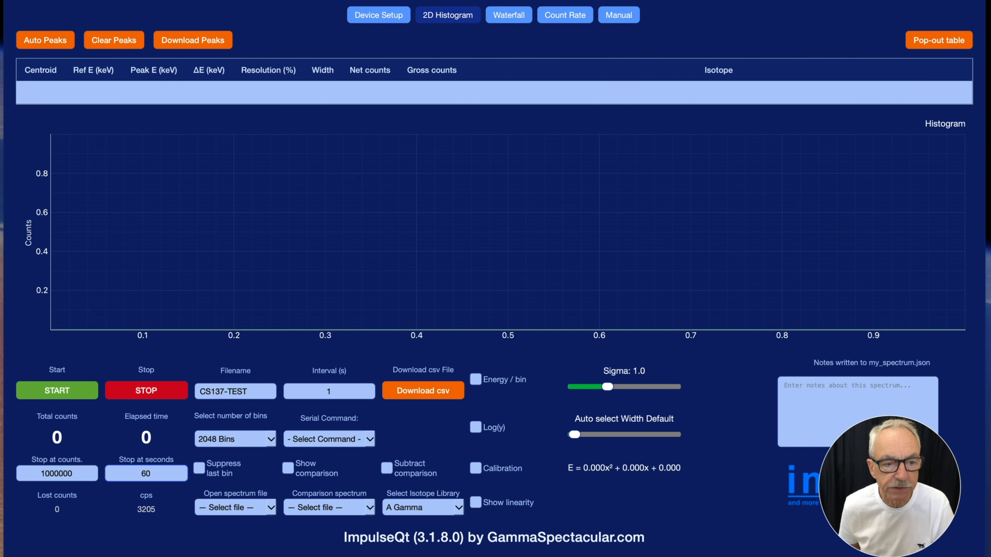
Start recording the CS137-TEST spectrum and set the sigma to 0.0.
click(75, 397)
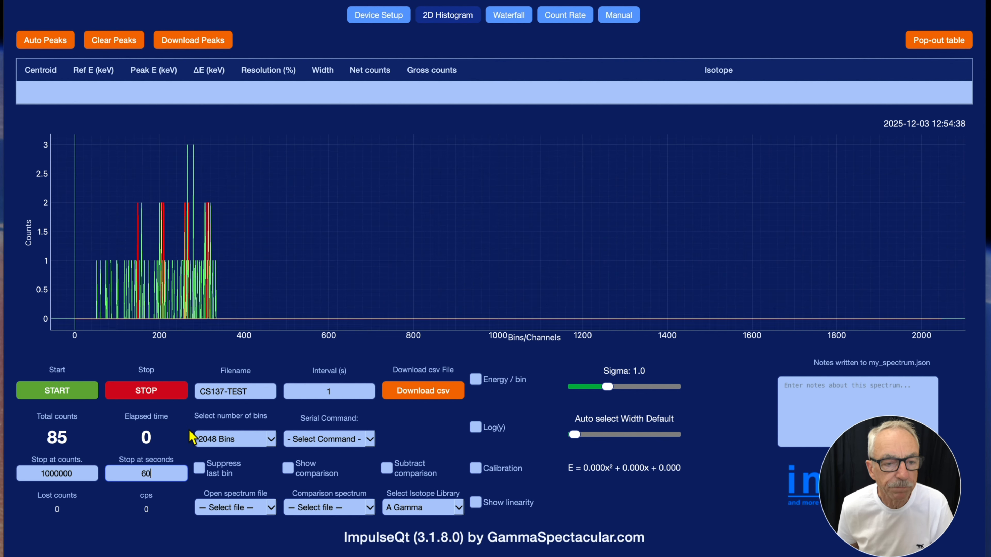
drag(609, 386, 520, 394)
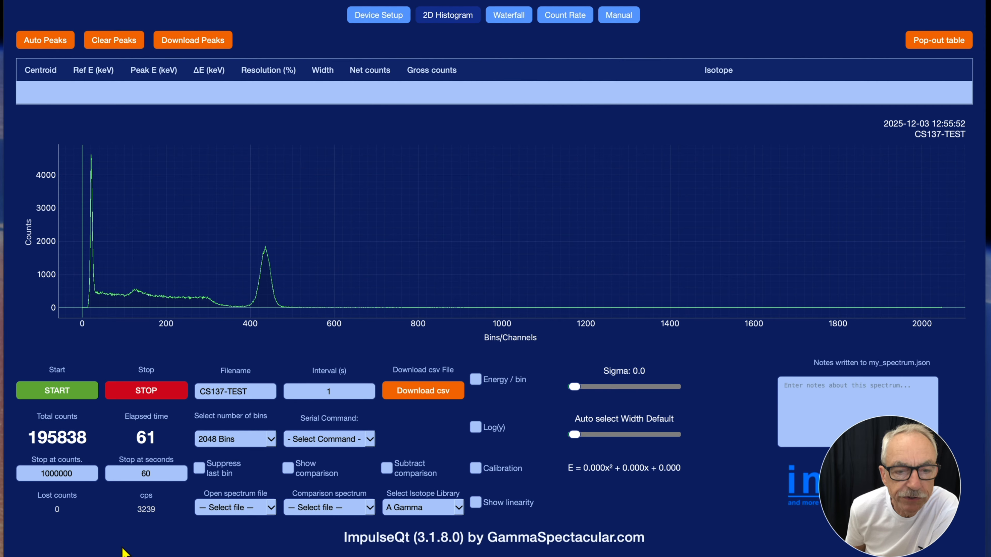
Compare the recorded spectrum with and without energy-per-bin display, leaving that display off.
click(475, 381)
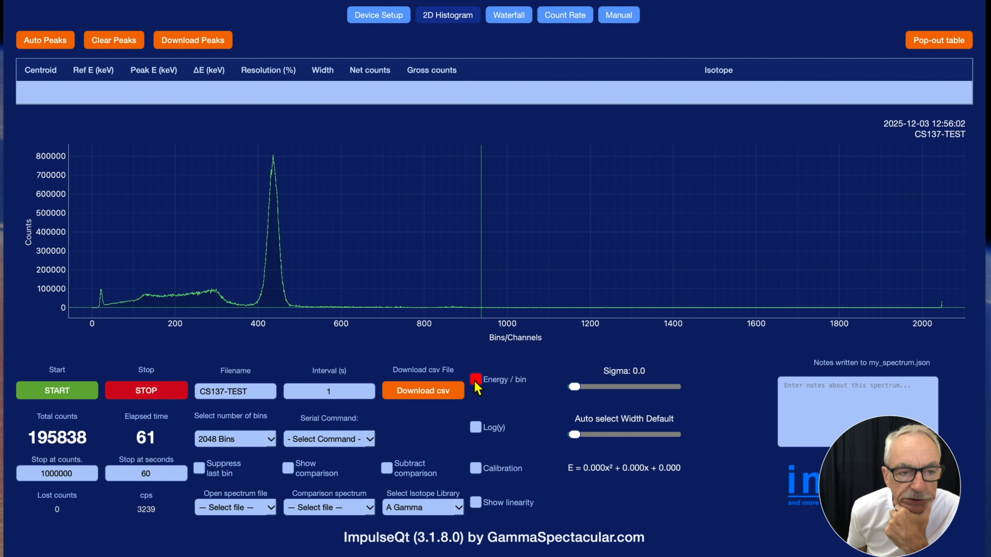
click(476, 382)
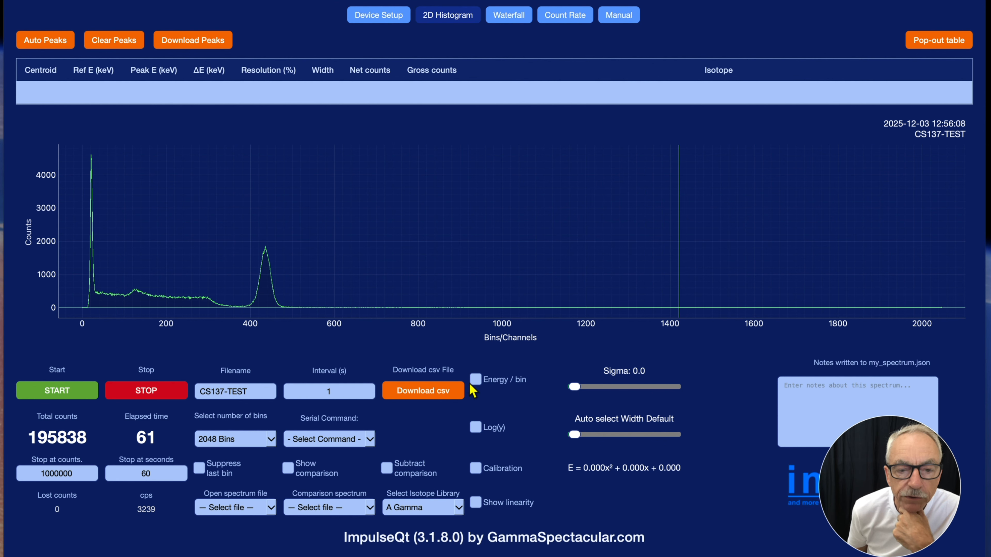
click(476, 381)
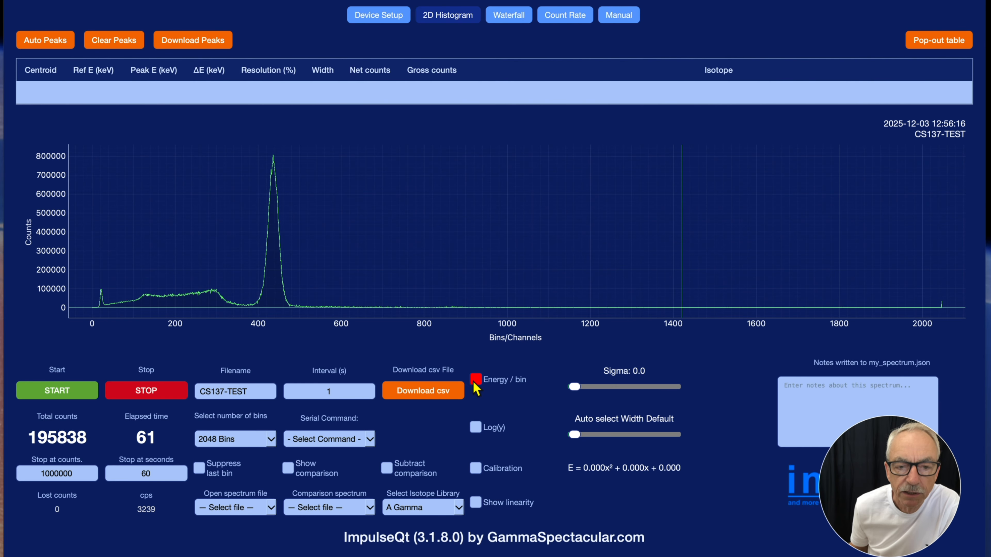
click(475, 380)
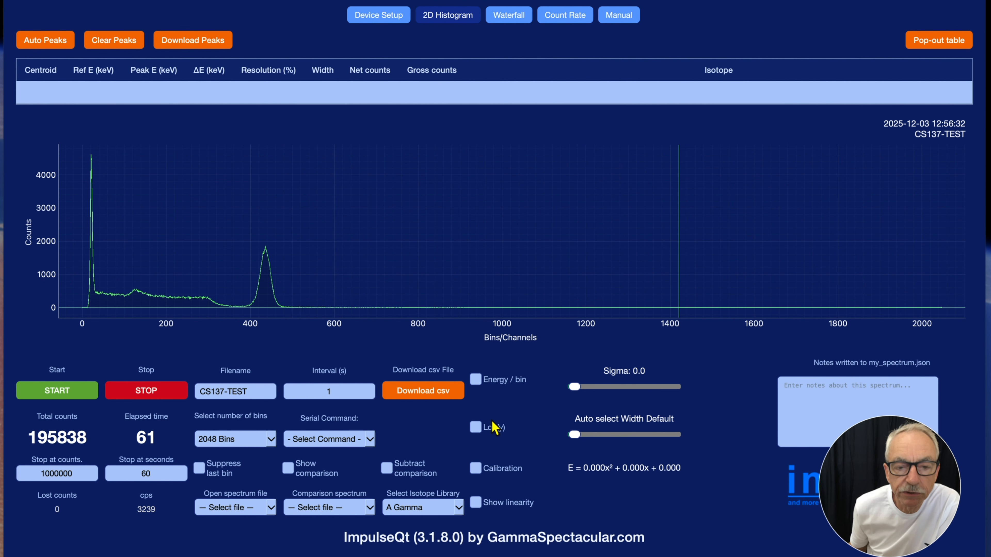
Preview the spectrum with a logarithmic count axis and with calibration applied, switching each option off again.
click(479, 428)
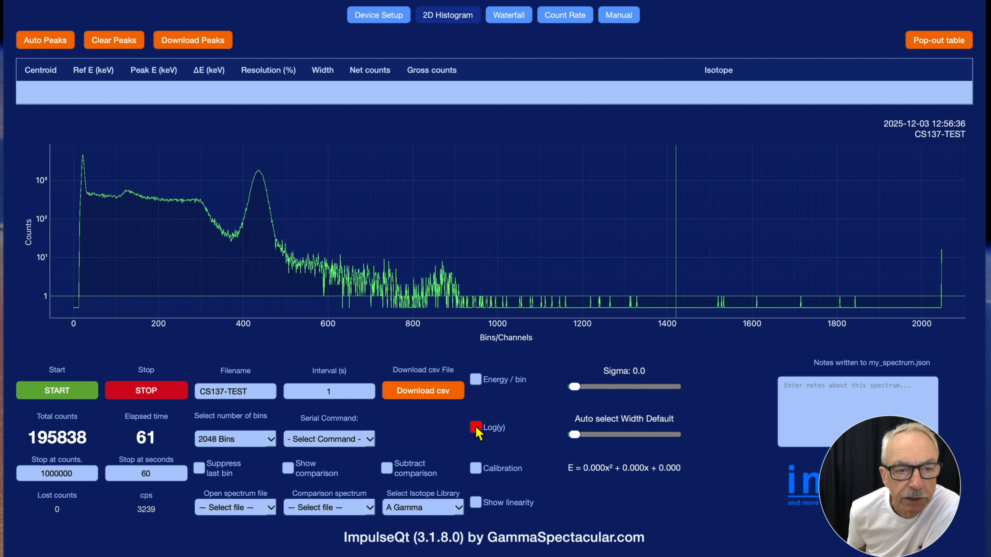
click(477, 429)
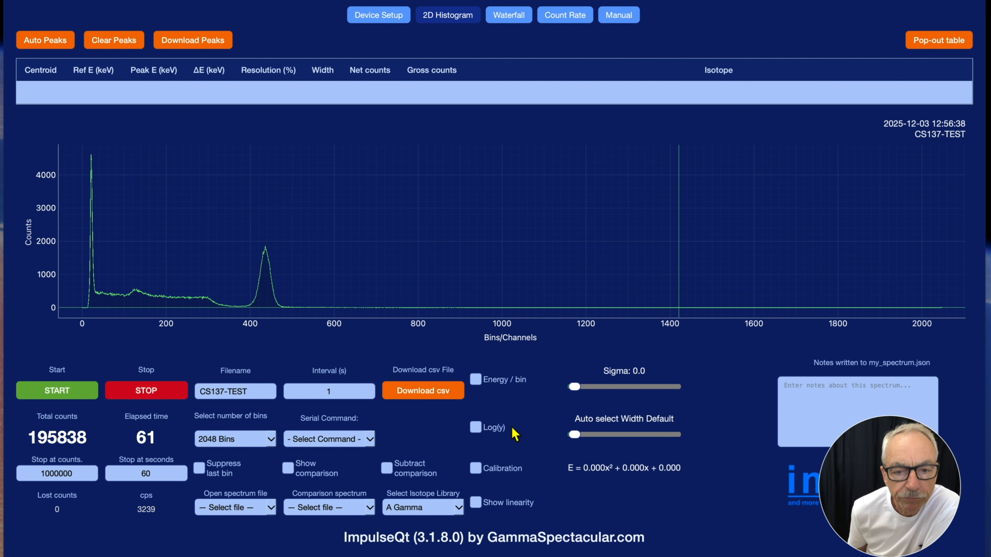
click(475, 468)
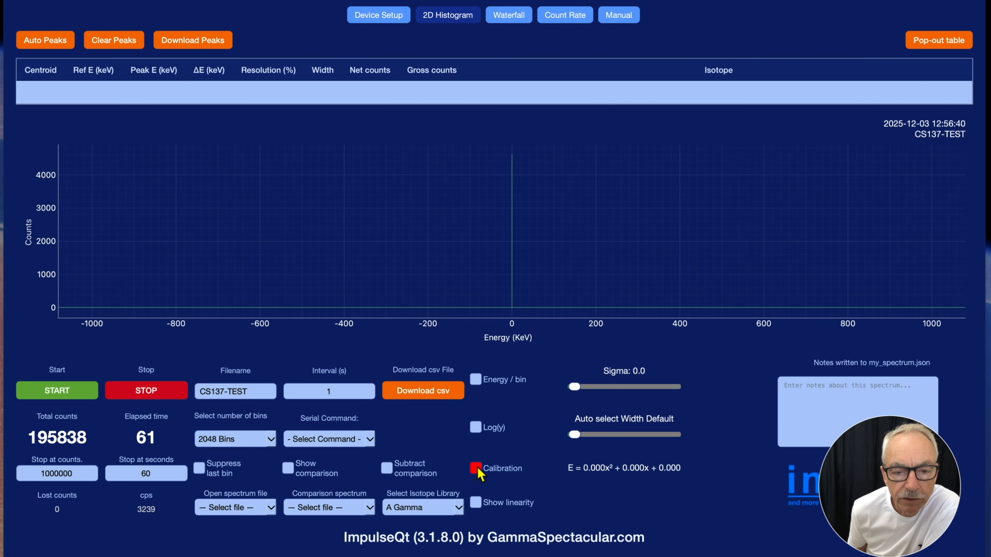
click(476, 469)
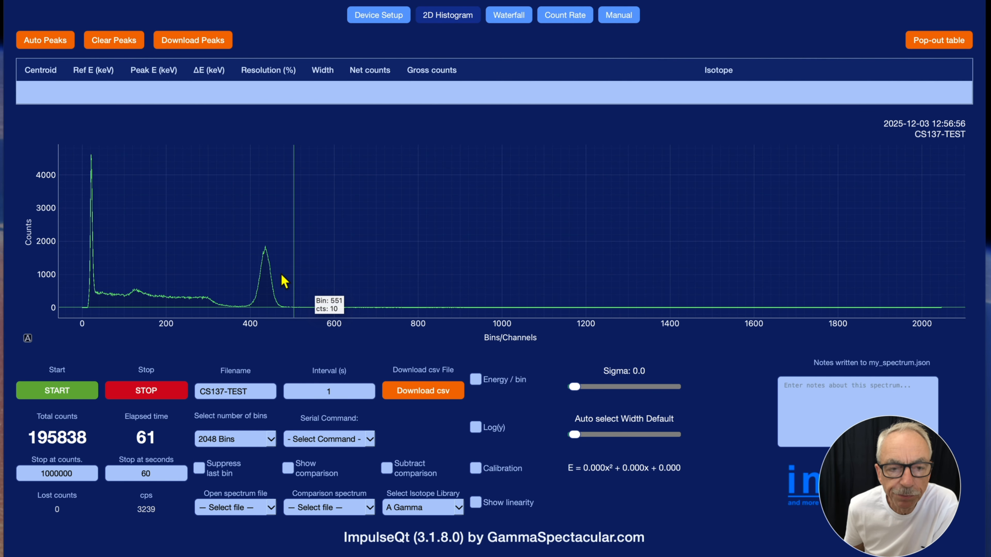
Mark the photopeak between bins 400 and 500 and set its reference energy to 661.7 keV.
click(264, 280)
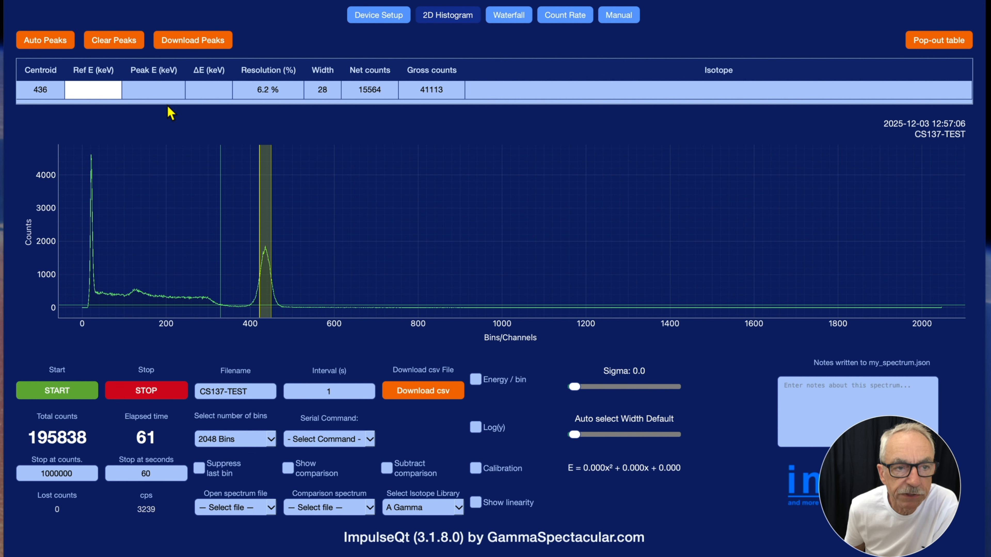
click(105, 94)
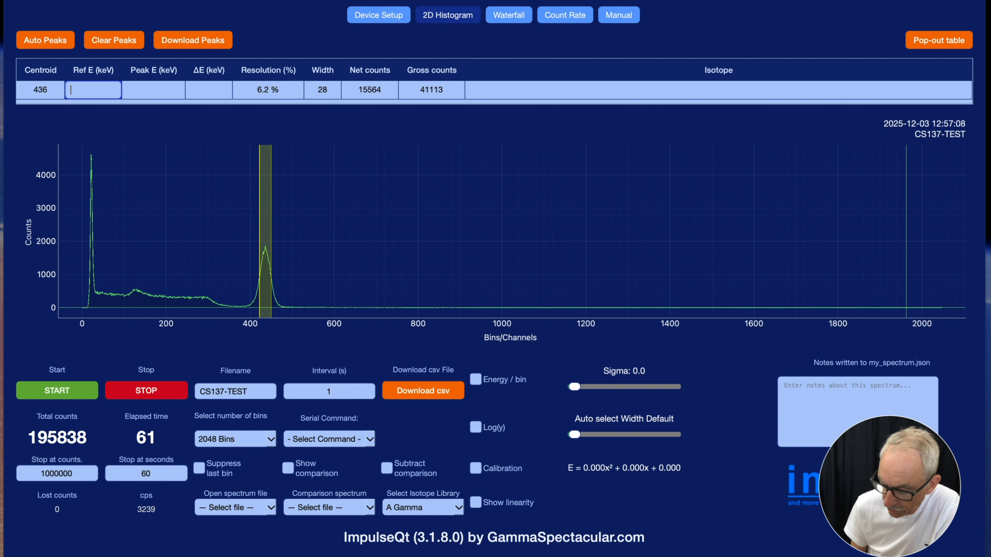
text(661.7)
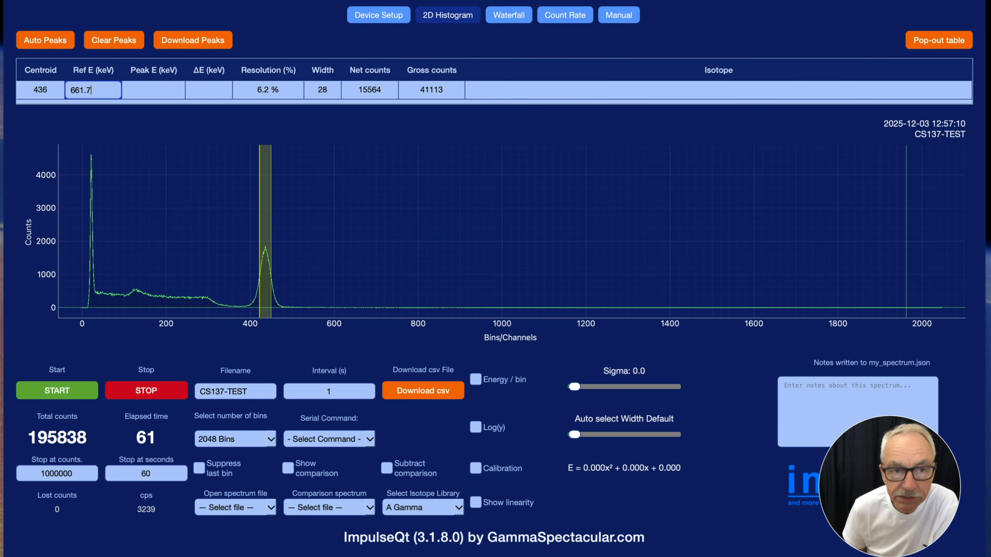
key(Return)
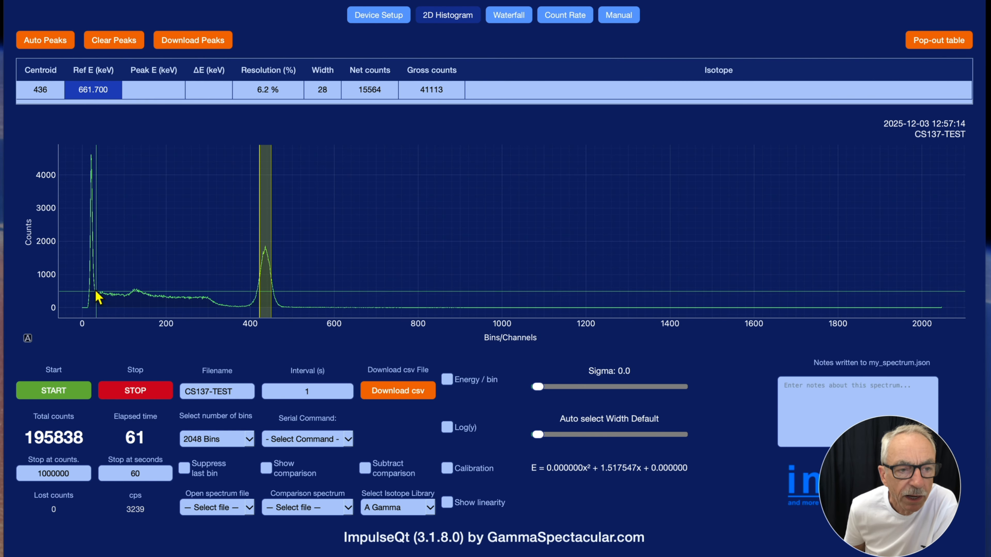
Mark the low-energy peak near bin 22 with a reference energy of 32 keV and turn on calibration.
click(94, 296)
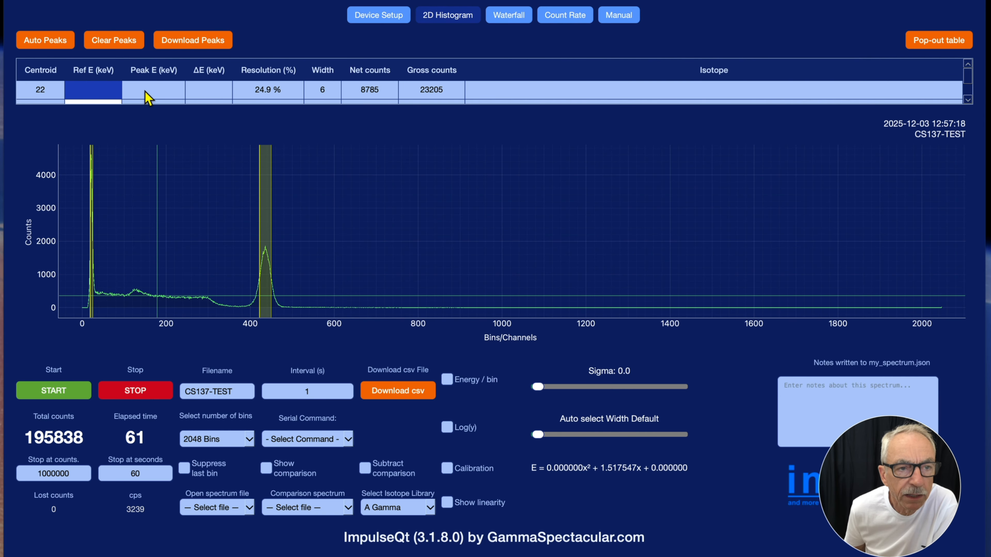
double_click(100, 98)
text(32)
key(Return)
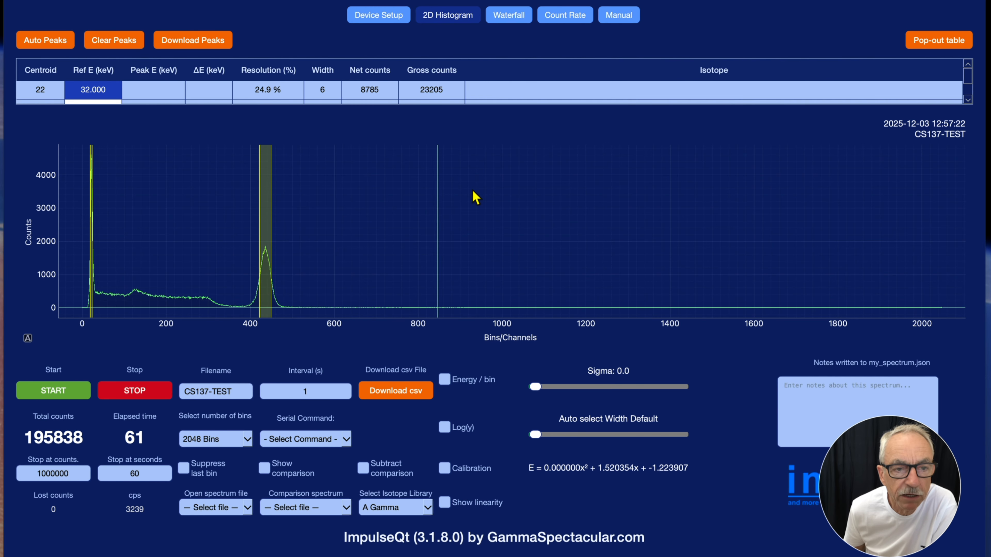
click(445, 469)
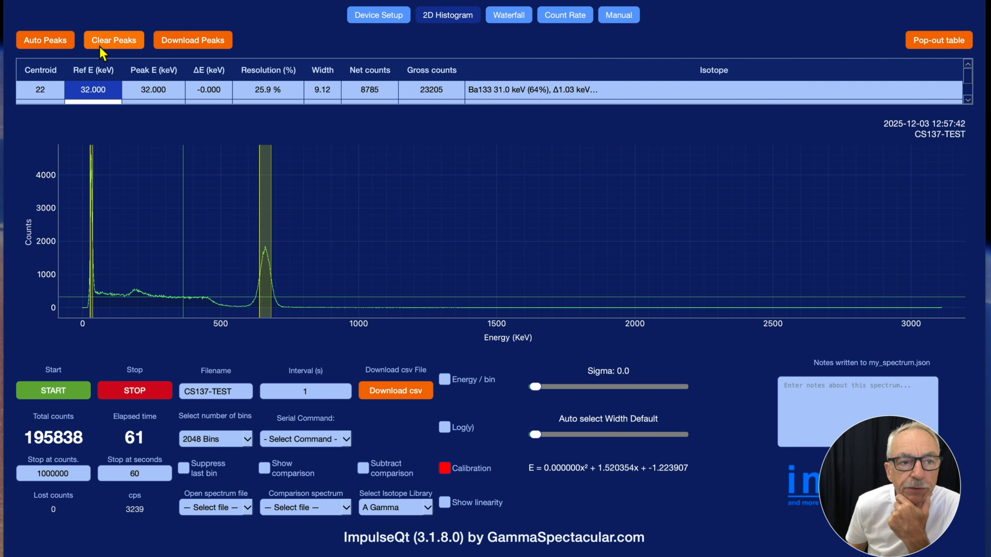
Replace the marked peaks with automatically detected ones using an auto select width of 43.
click(120, 43)
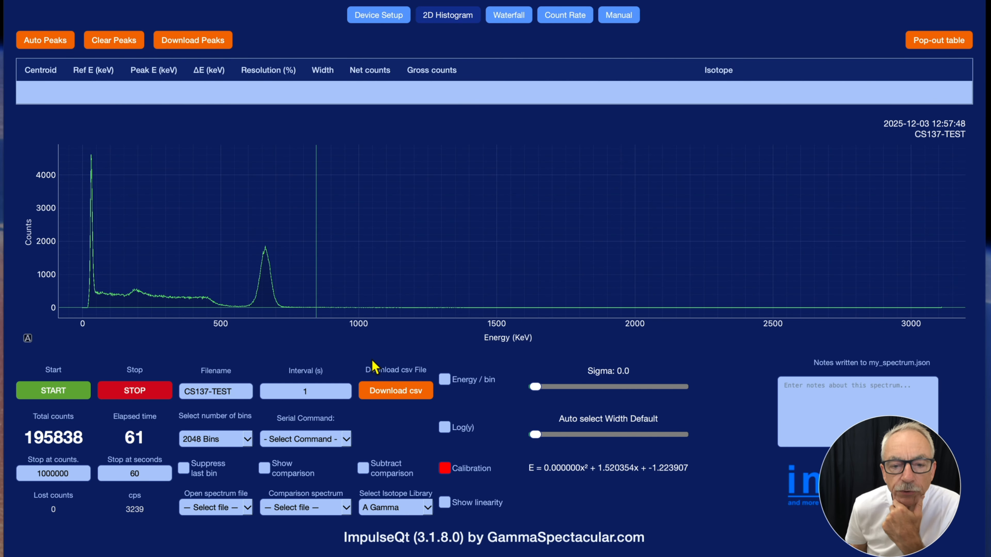
click(605, 435)
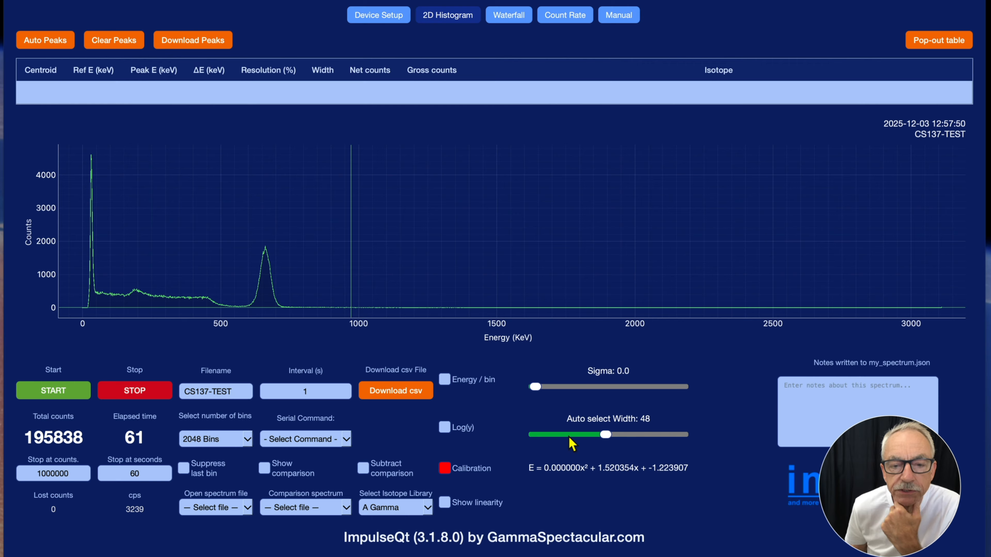
mouse_move(605, 435)
mouse_down()
mouse_move(585, 441)
mouse_move(605, 437)
mouse_move(598, 440)
mouse_up()
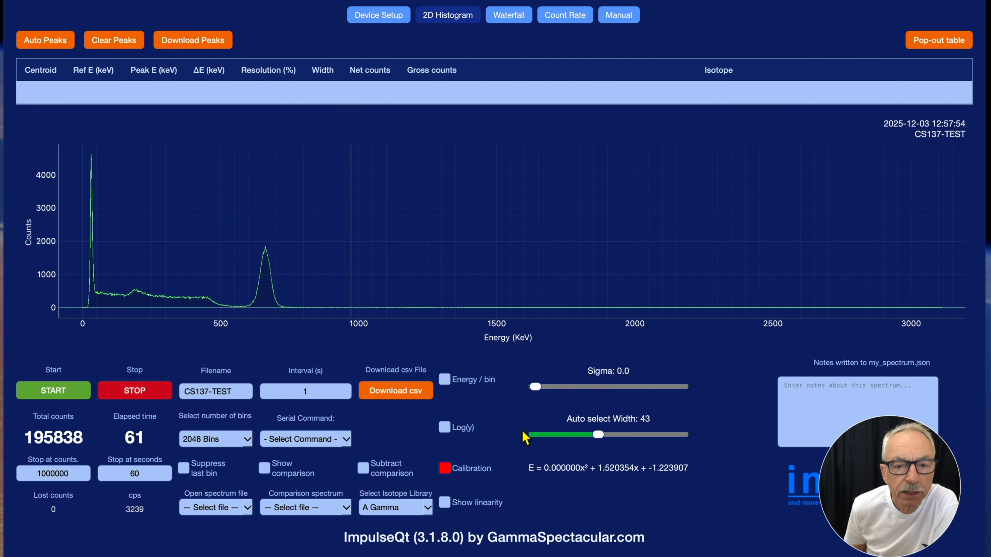
click(43, 40)
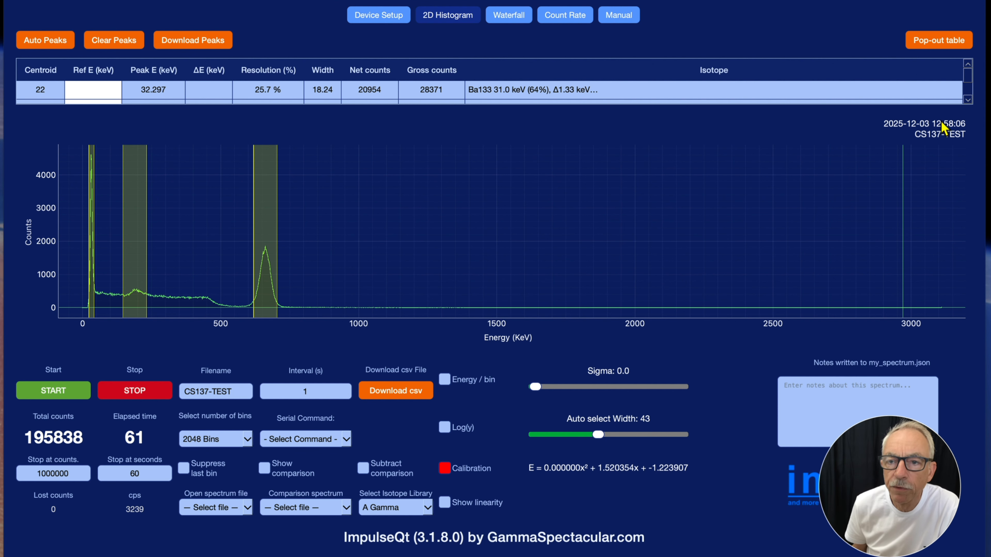
Open the peak table in its own window, placed clear of the marked peaks and enlarged to show all rows.
click(936, 42)
drag(684, 253, 861, 122)
drag(880, 184, 879, 259)
Set the reference energies of the peaks at centroids 22, 126 and 436 to 32, 192 and 662 keV.
double_click(443, 172)
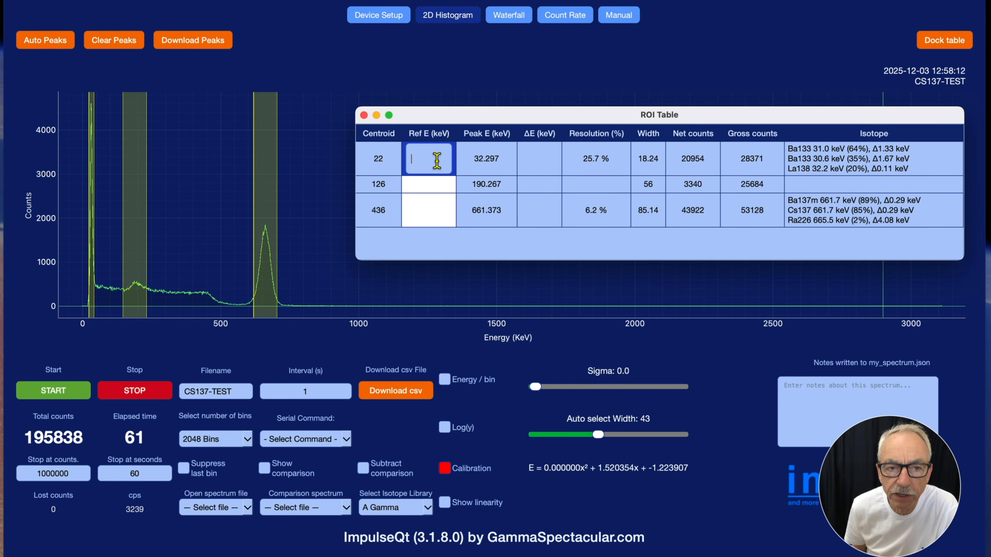
text(32)
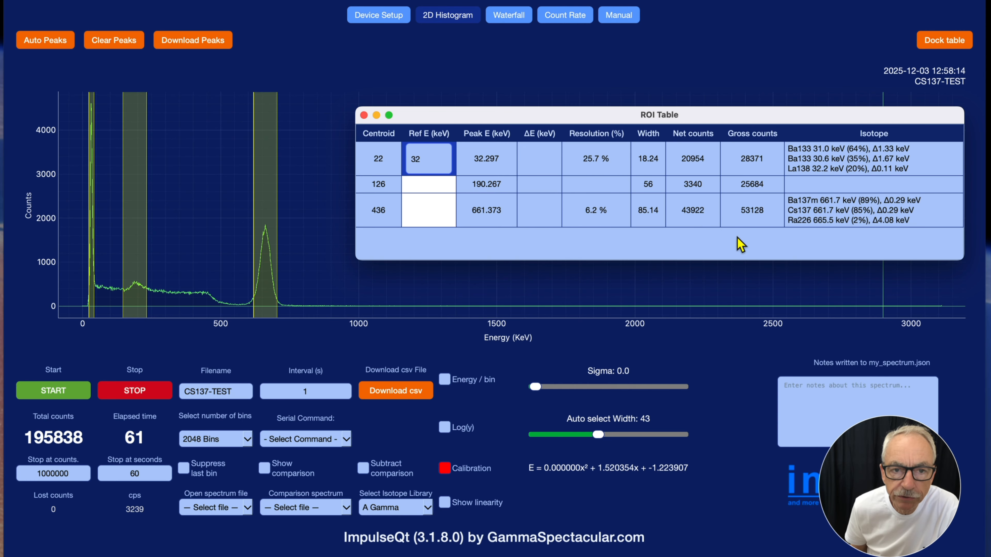
click(420, 212)
double_click(423, 216)
text(662)
click(529, 247)
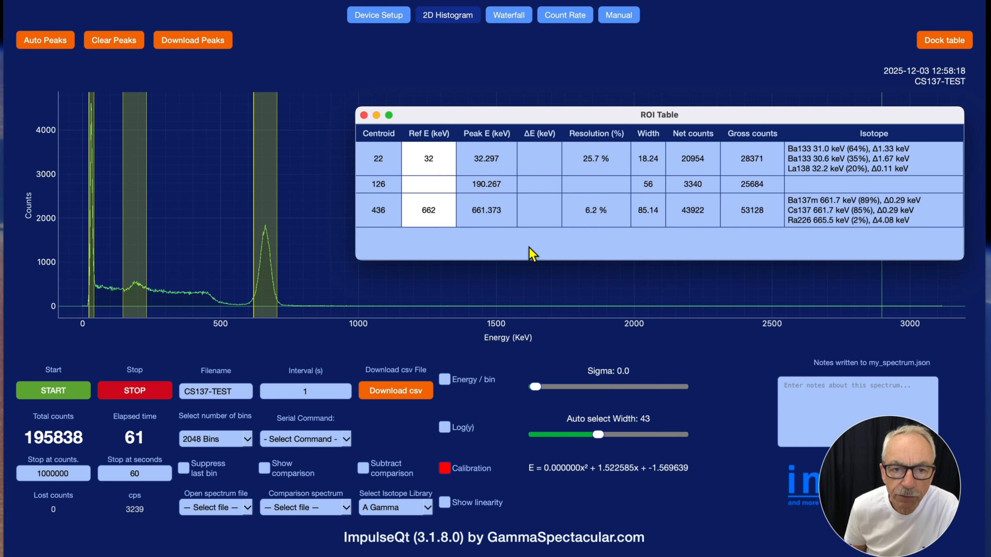
double_click(436, 185)
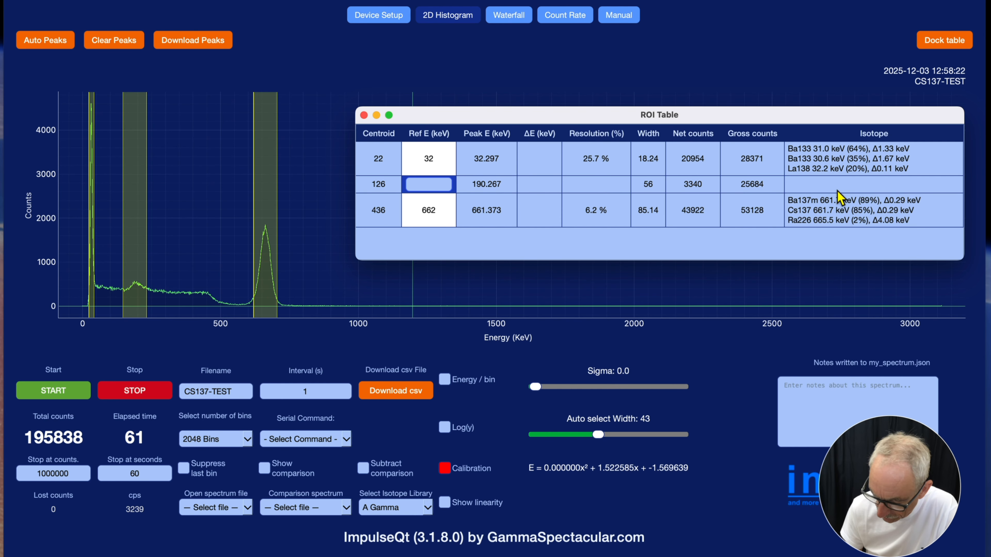
text(192)
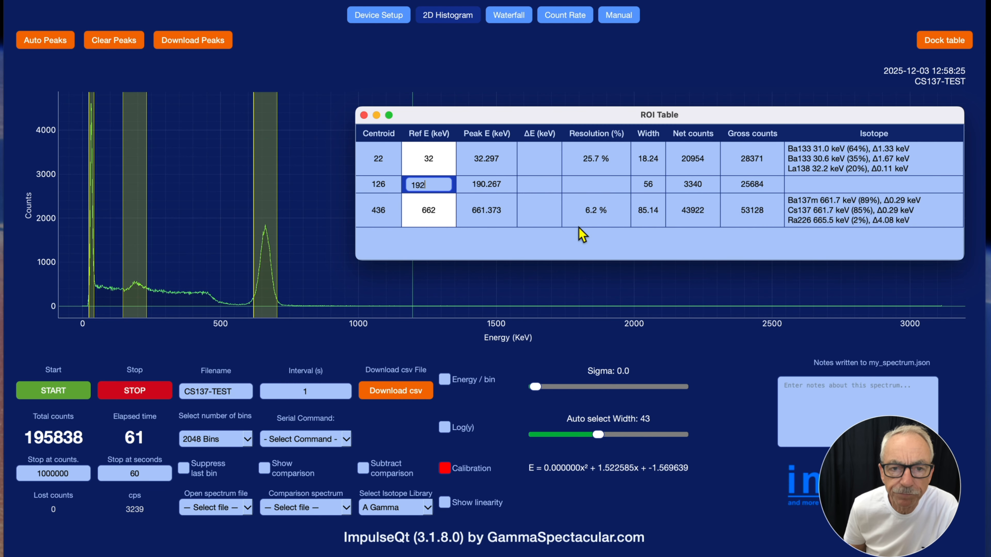
click(587, 213)
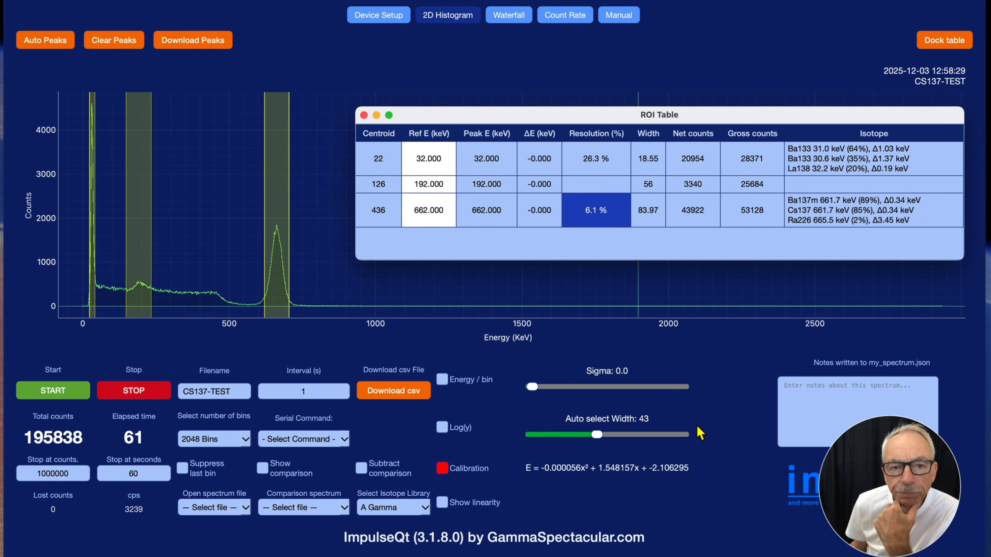
Preview the calibration linearity curve, then try docking, popping out and closing the ROI table, leaving it in the main view.
click(443, 504)
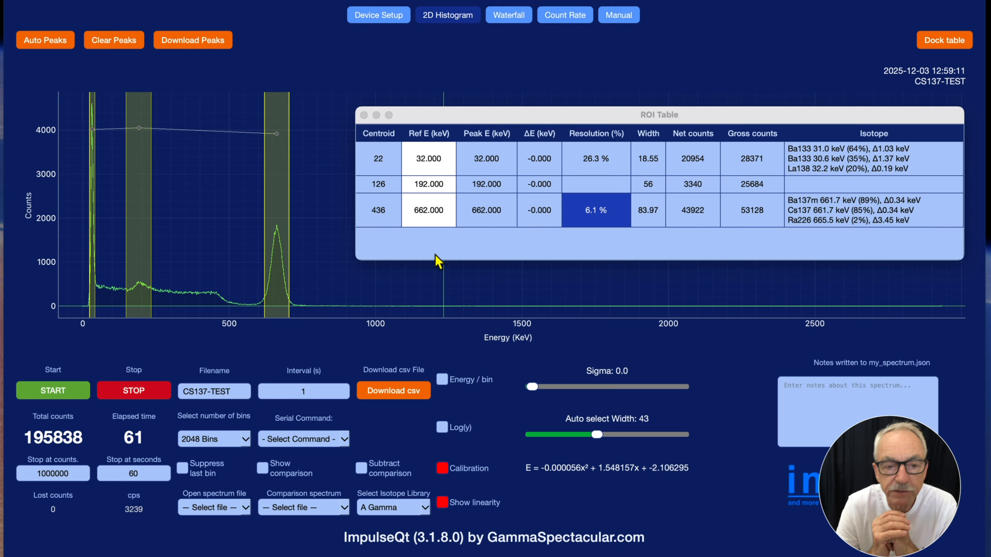
click(443, 504)
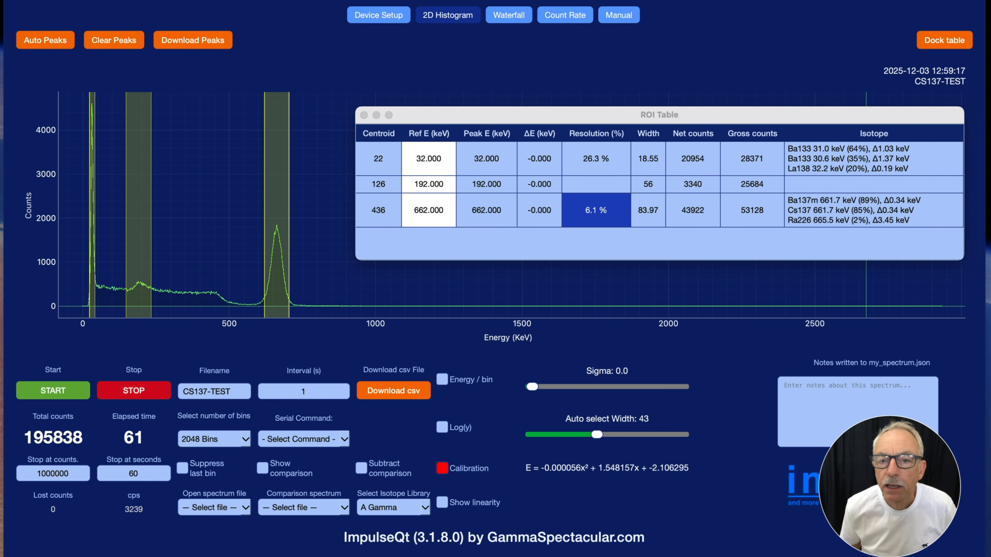
click(944, 41)
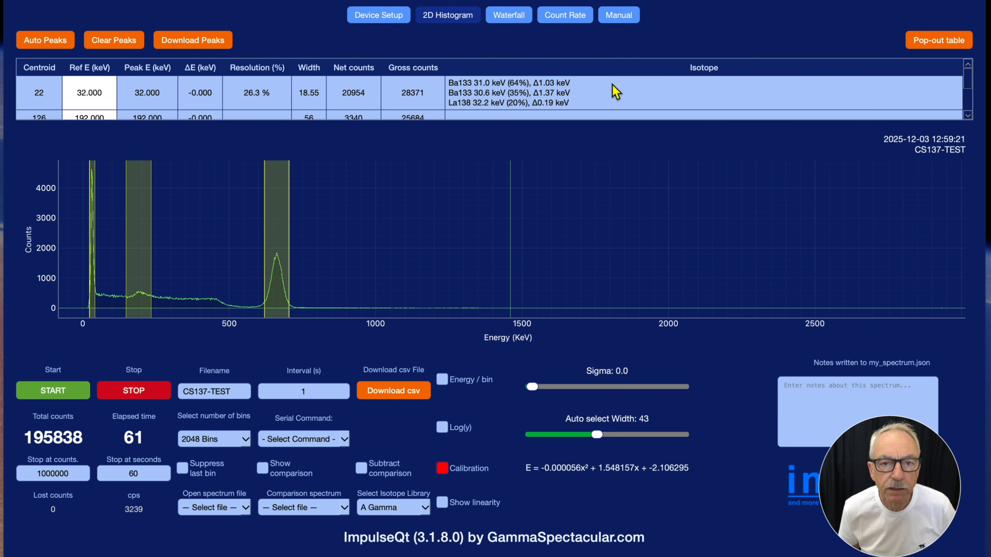
click(921, 40)
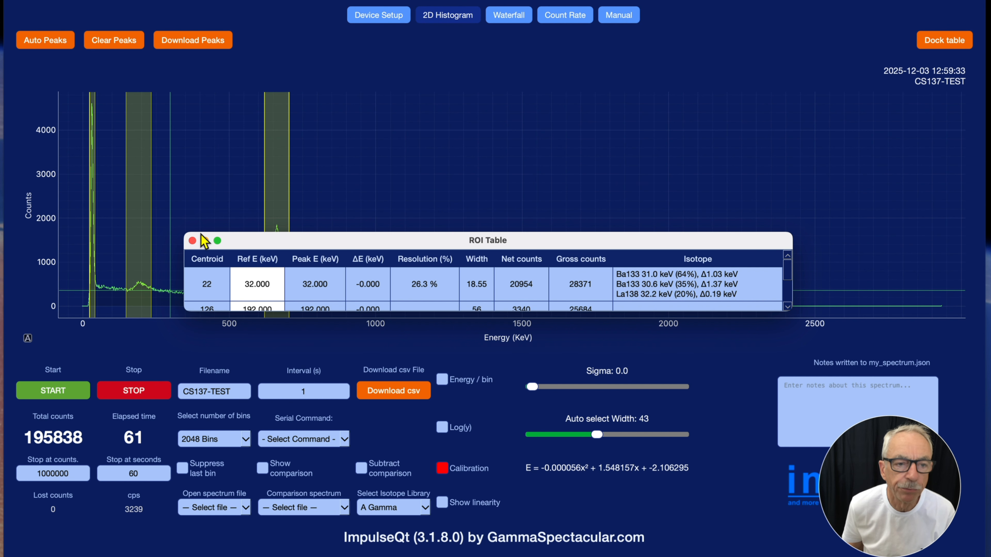
click(192, 240)
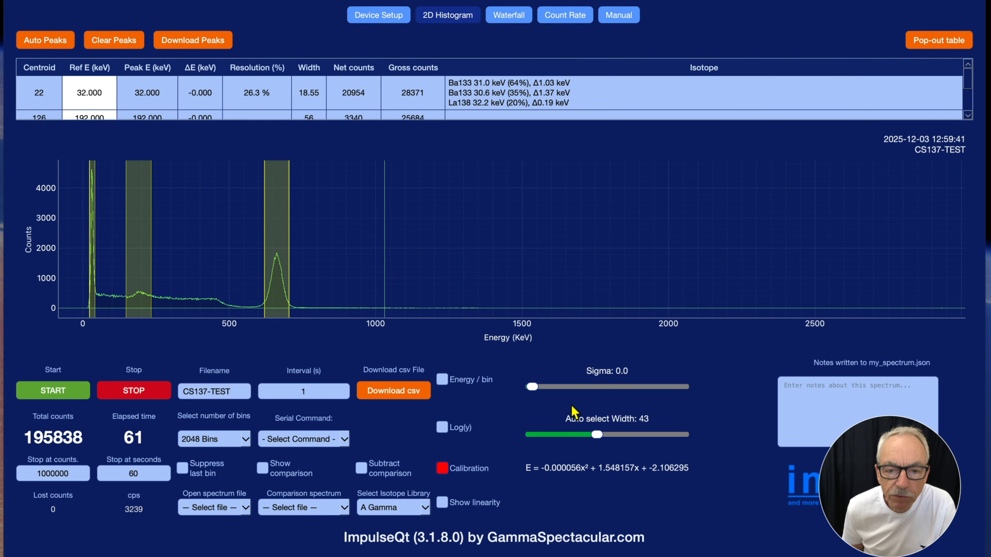
Reset the auto select width to default and view the spectrum with sigma 0.3 on a logarithmic count axis.
drag(597, 435, 532, 434)
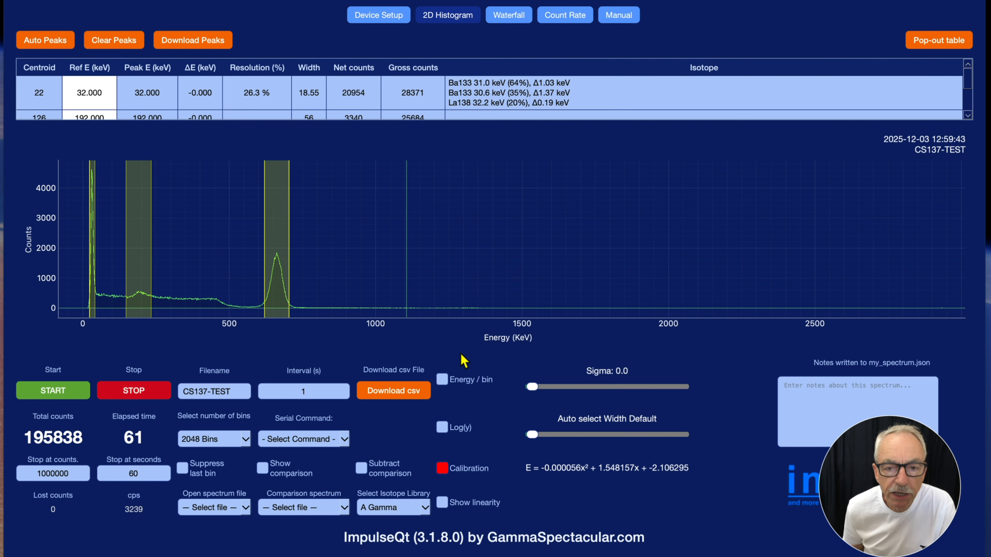
drag(533, 387, 547, 387)
click(442, 428)
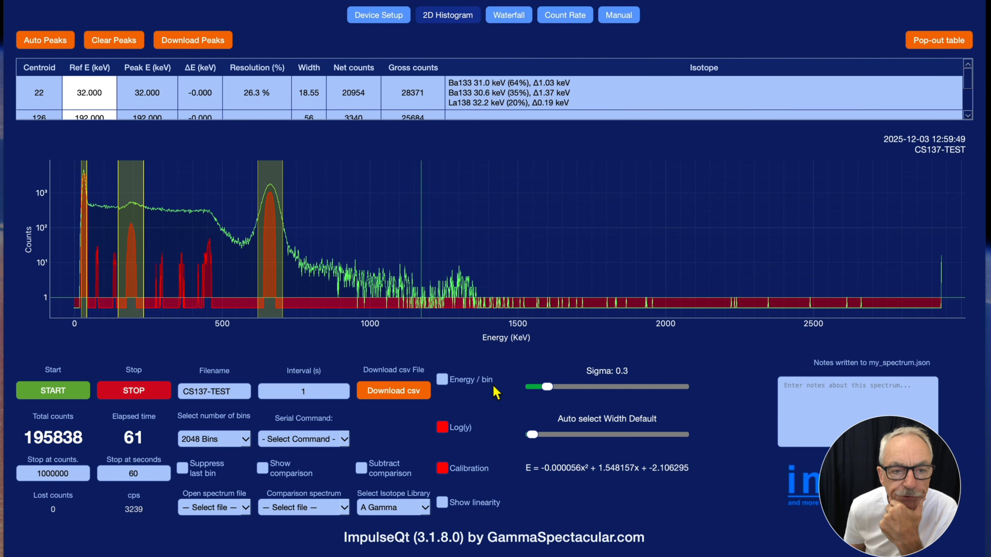
Clear all marked peaks and set the sigma back to 0.0.
click(98, 43)
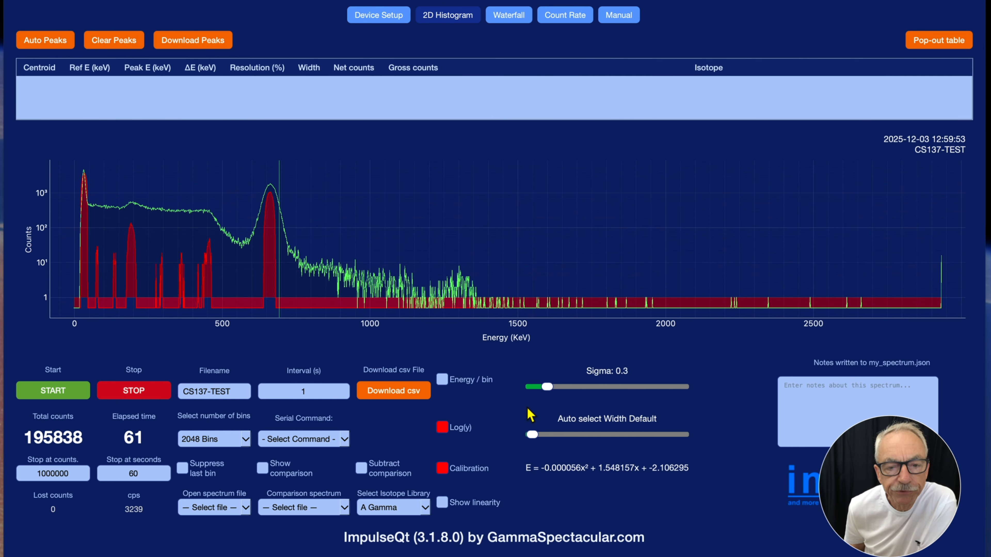
drag(546, 386, 546, 386)
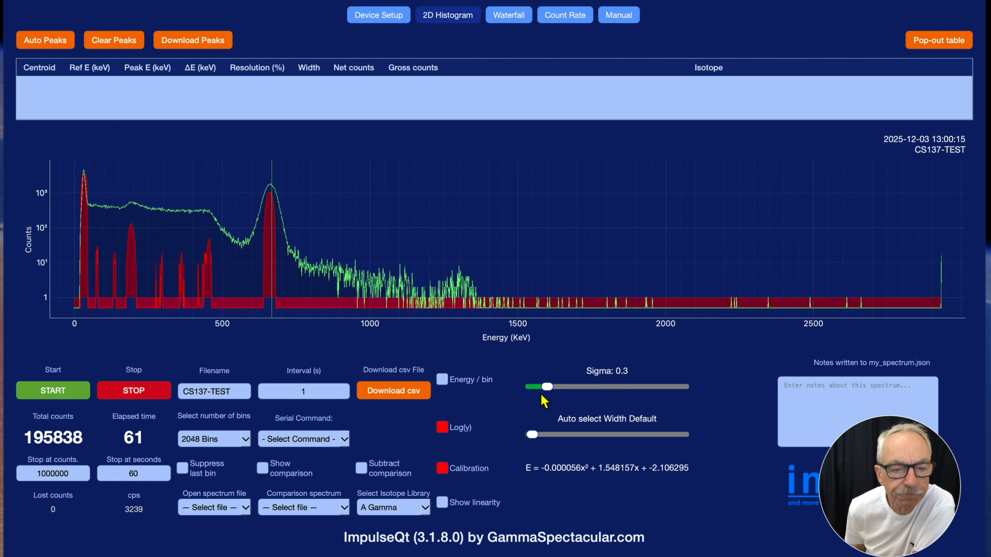
drag(554, 392, 526, 394)
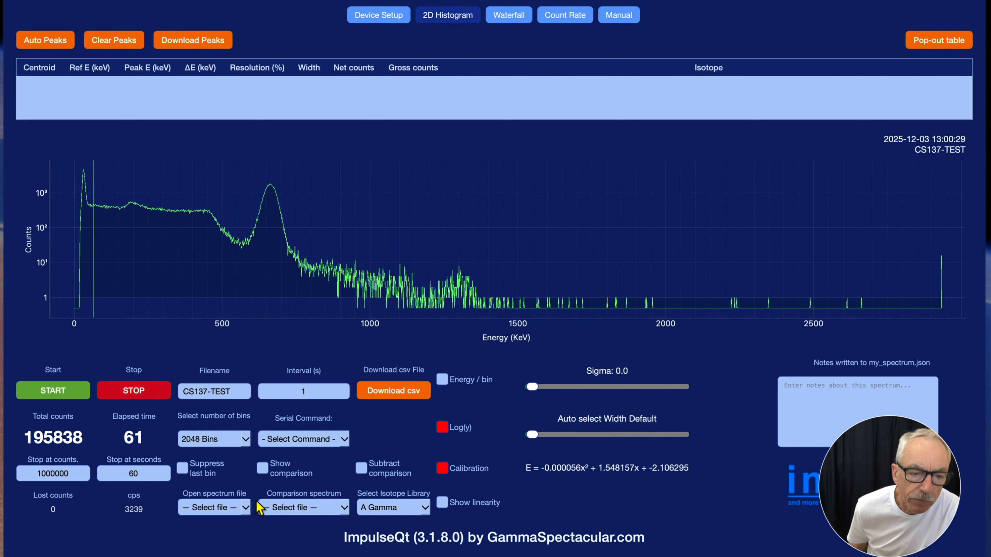
Turn on the comparison display and choose the cs137 isotope as the comparison spectrum.
click(262, 468)
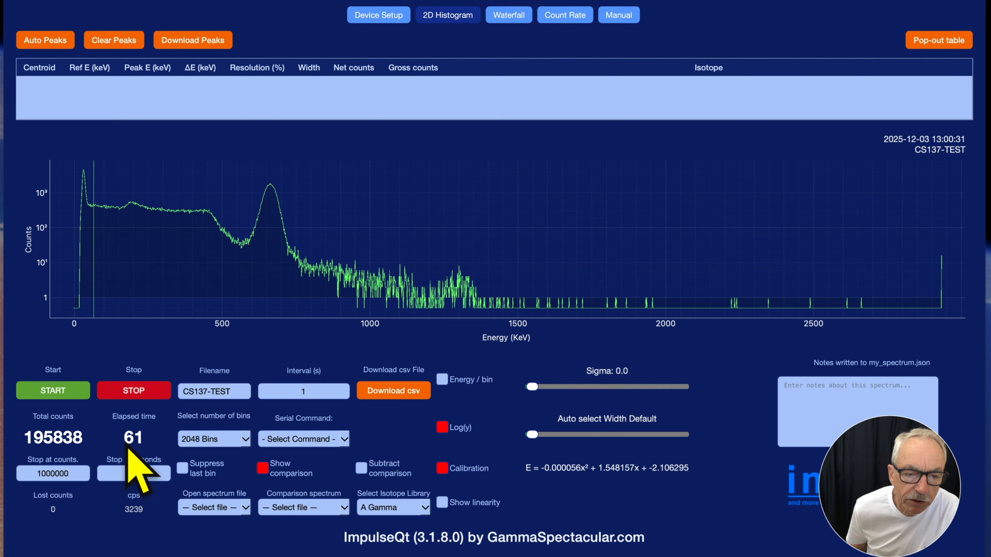
click(328, 512)
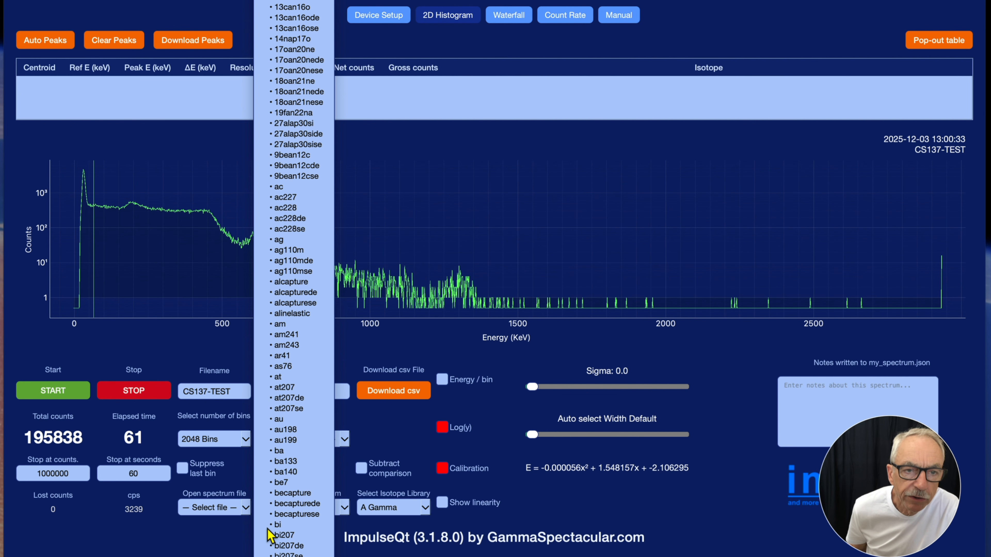
scroll(306, 464, down, 10)
scroll(306, 464, up, 10)
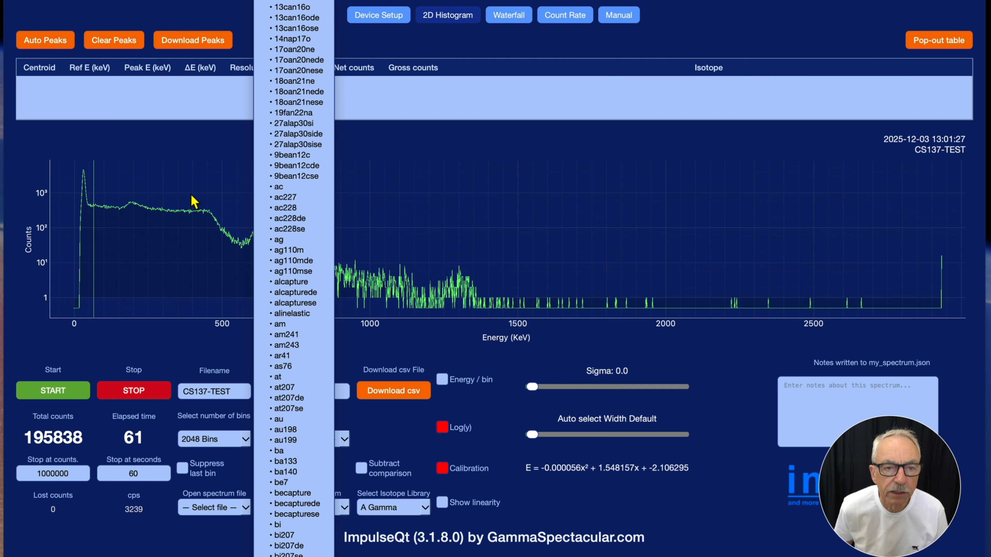
scroll(304, 327, down, 15)
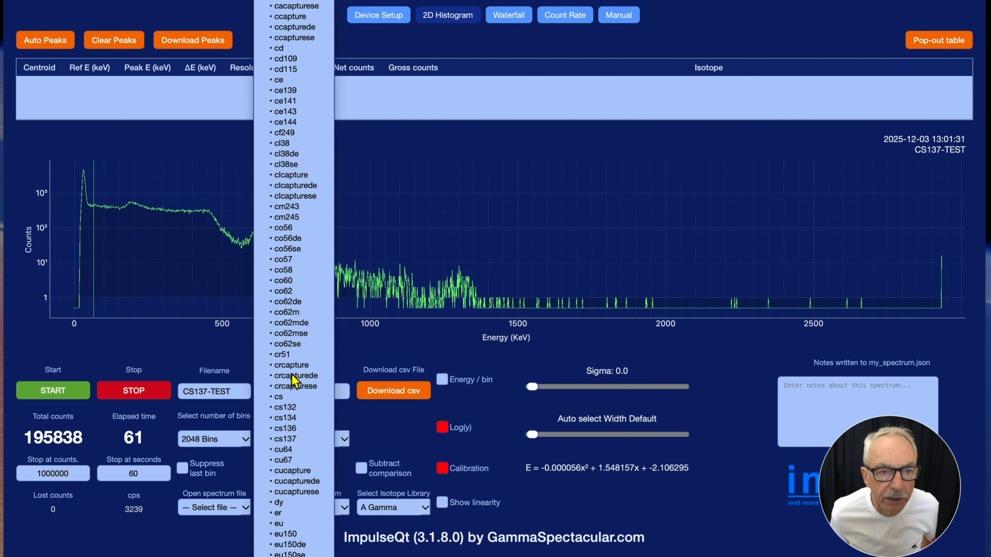
scroll(291, 339, down, 2)
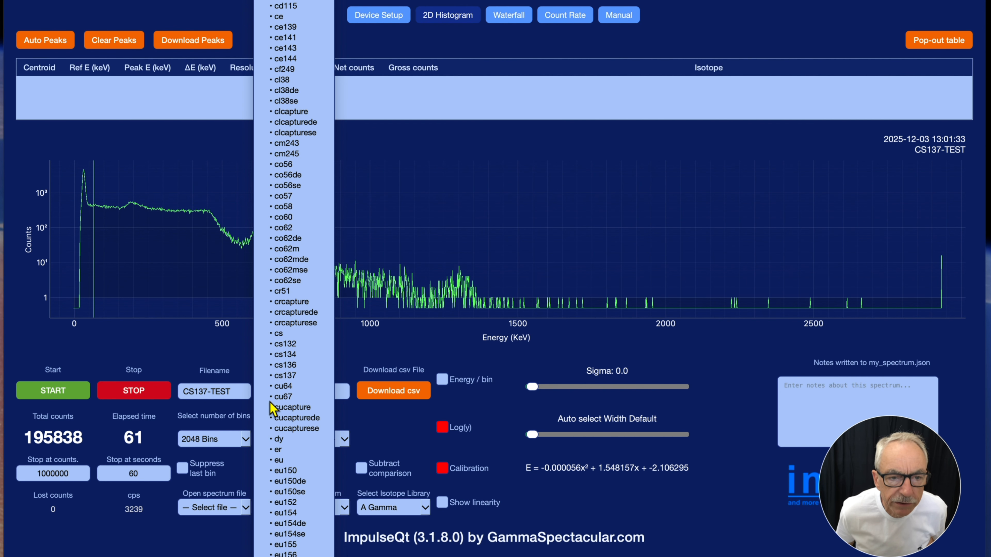
click(290, 376)
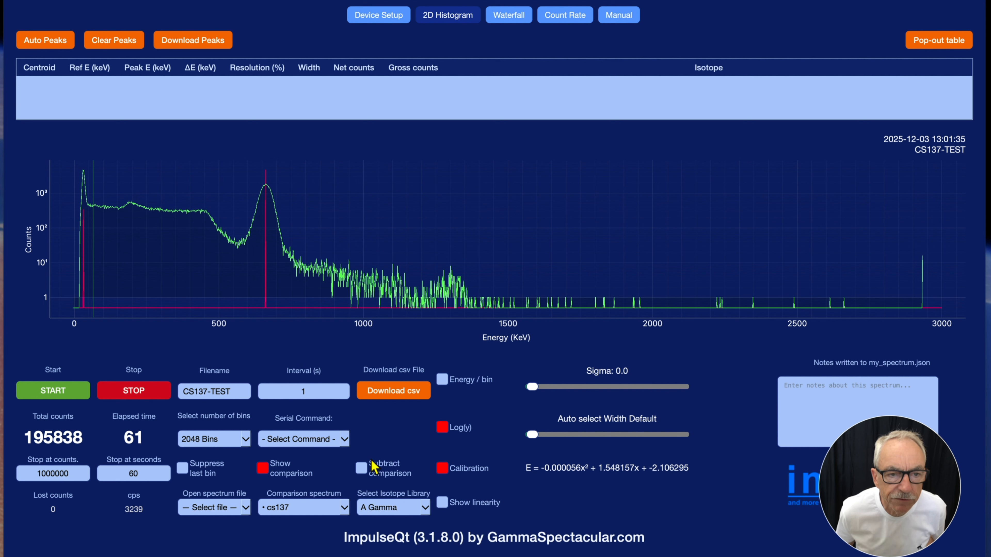
Return the histogram to a linear count axis and hide the comparison spectrum.
click(442, 427)
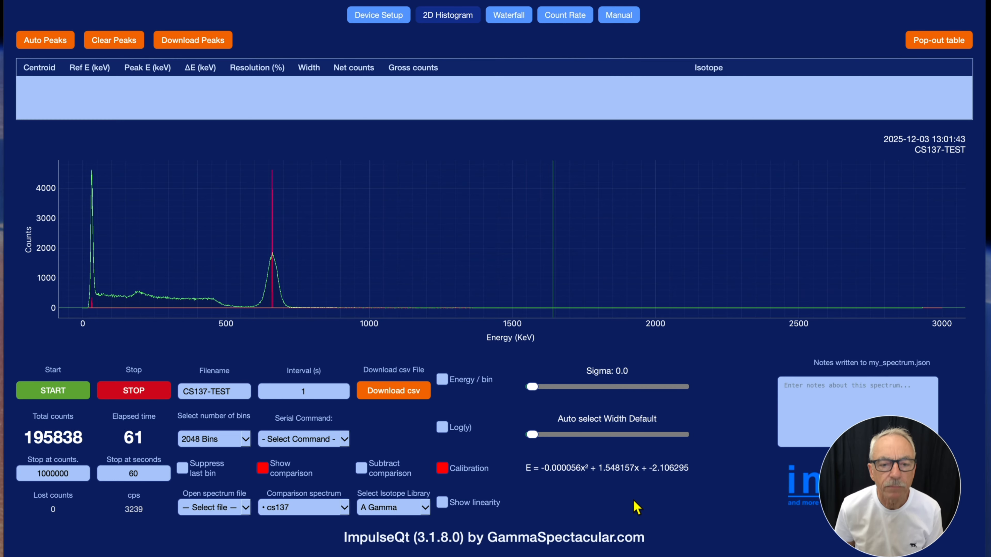
click(261, 472)
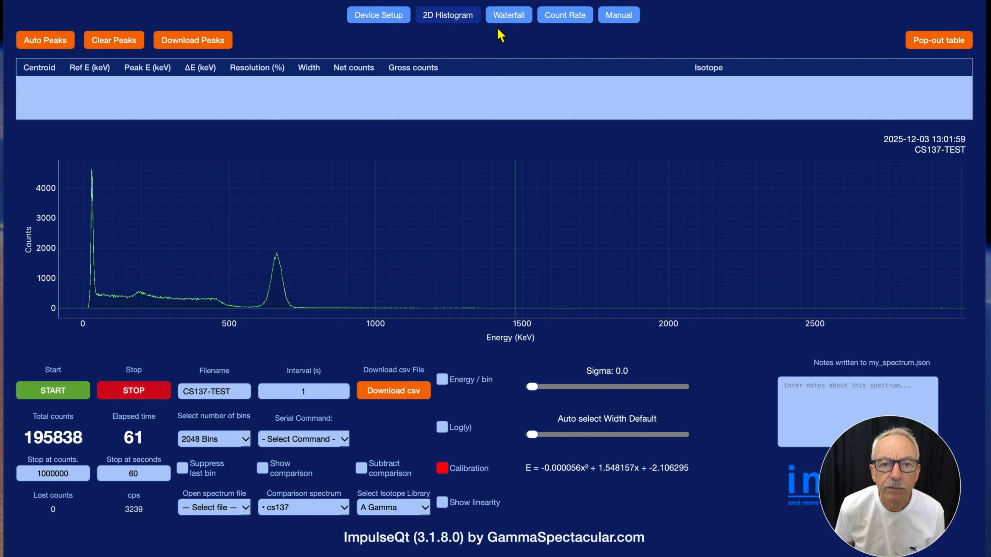
Start a waterfall recording and preview it with logarithmic counts, leaving that option off.
click(514, 18)
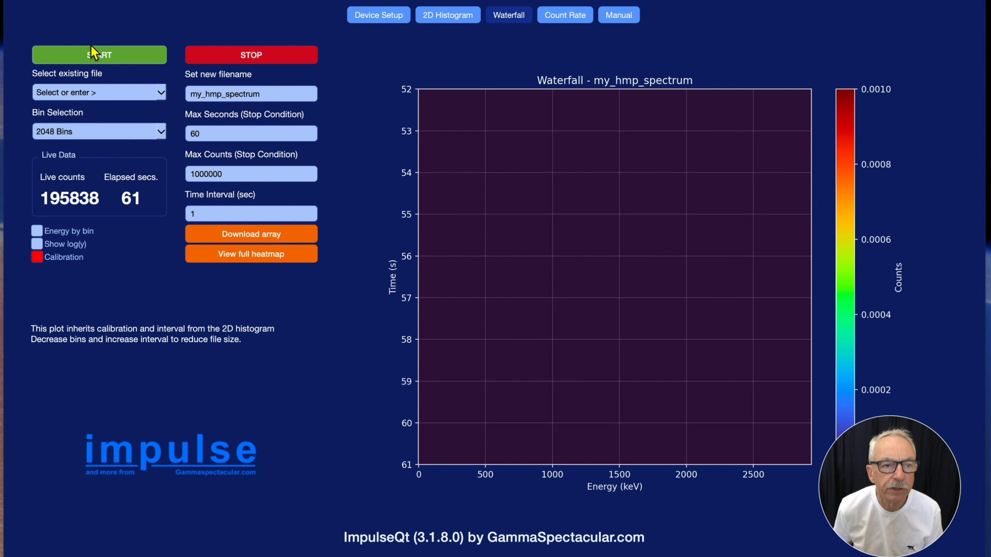
click(97, 57)
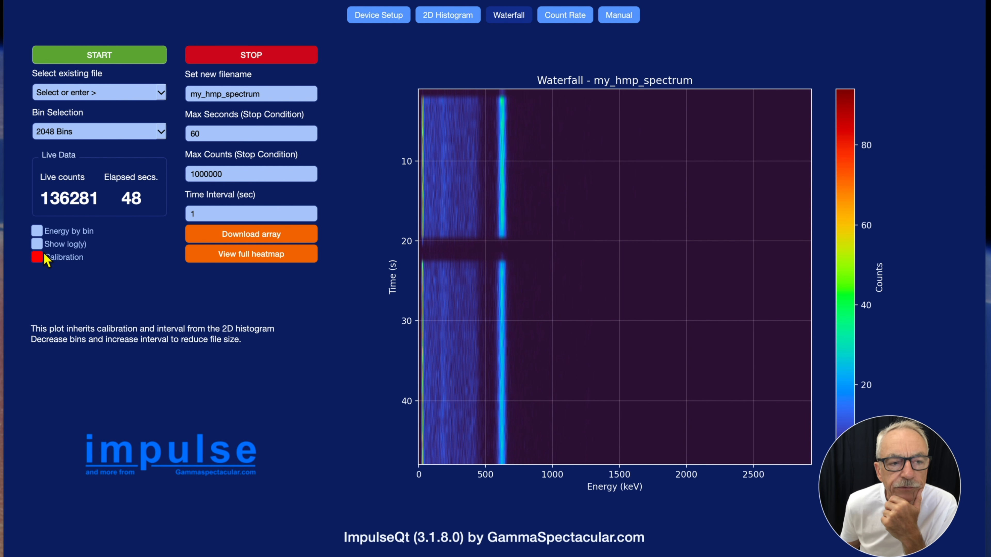
click(37, 244)
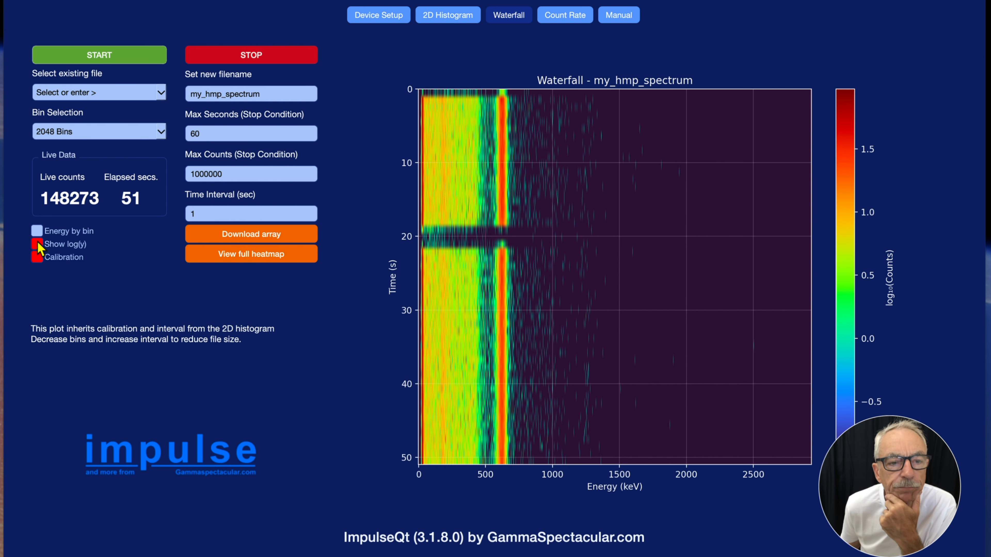
click(37, 244)
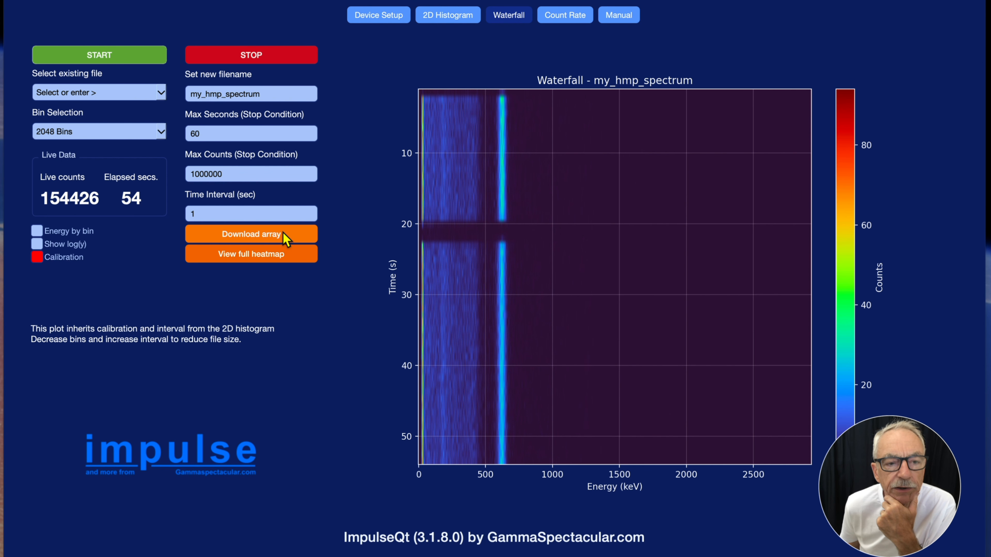
Stop the waterfall recording and open the count rate plot.
click(260, 57)
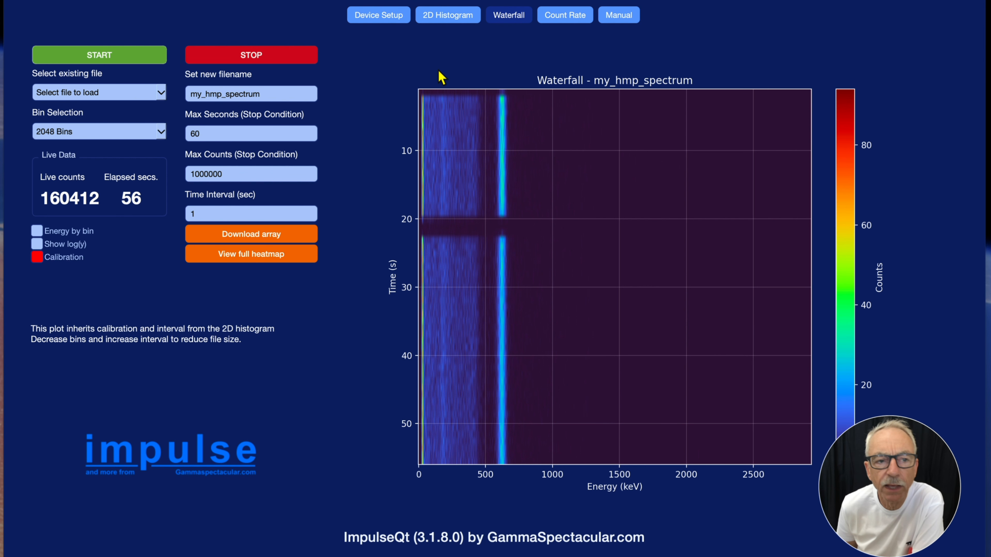
click(585, 19)
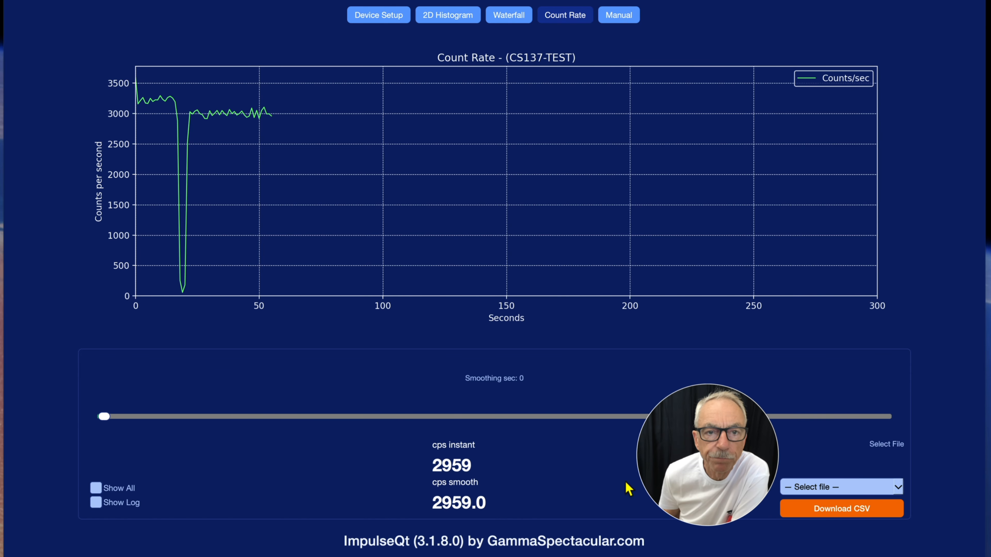
Start a new CS137-TEST recording from the 2D histogram and view its live count rate plot.
click(451, 16)
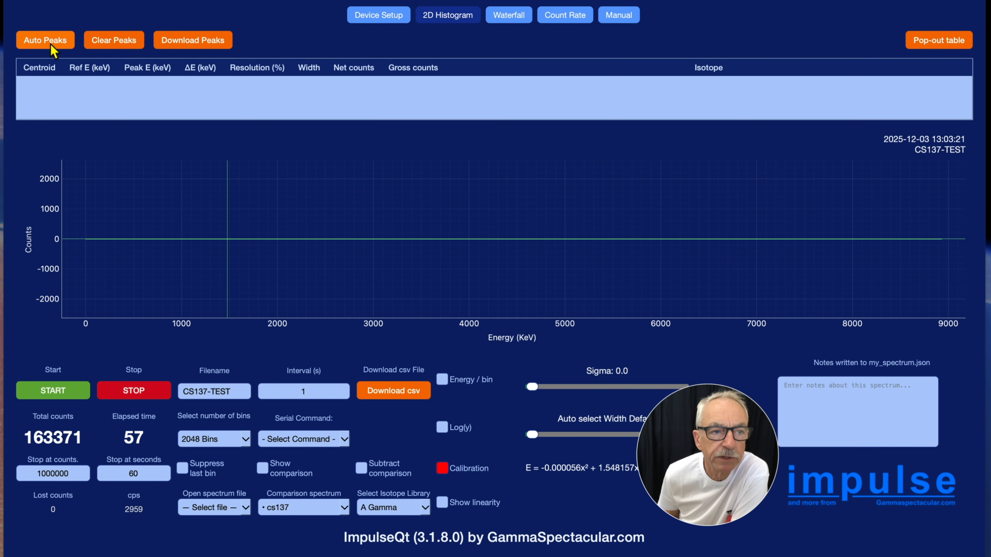
click(66, 391)
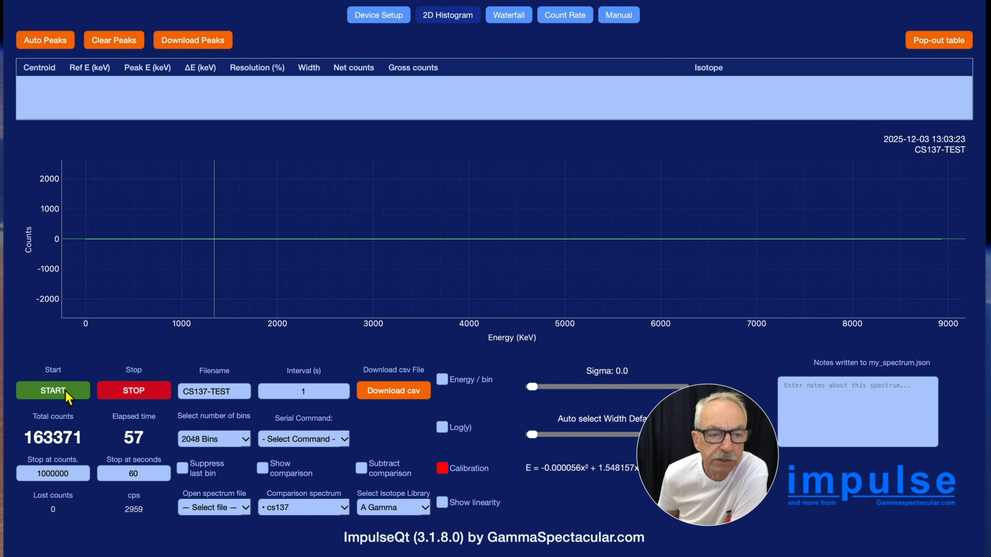
click(556, 296)
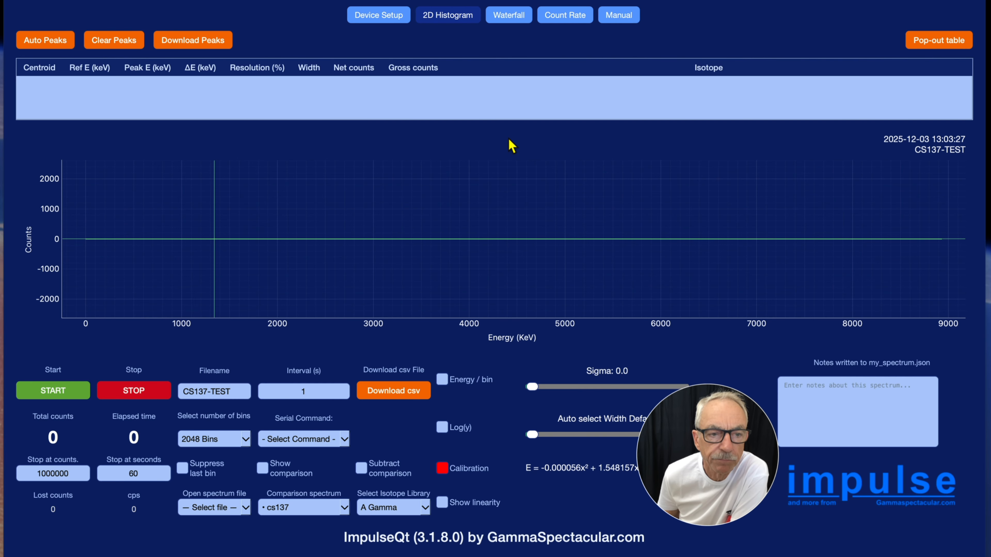
click(578, 16)
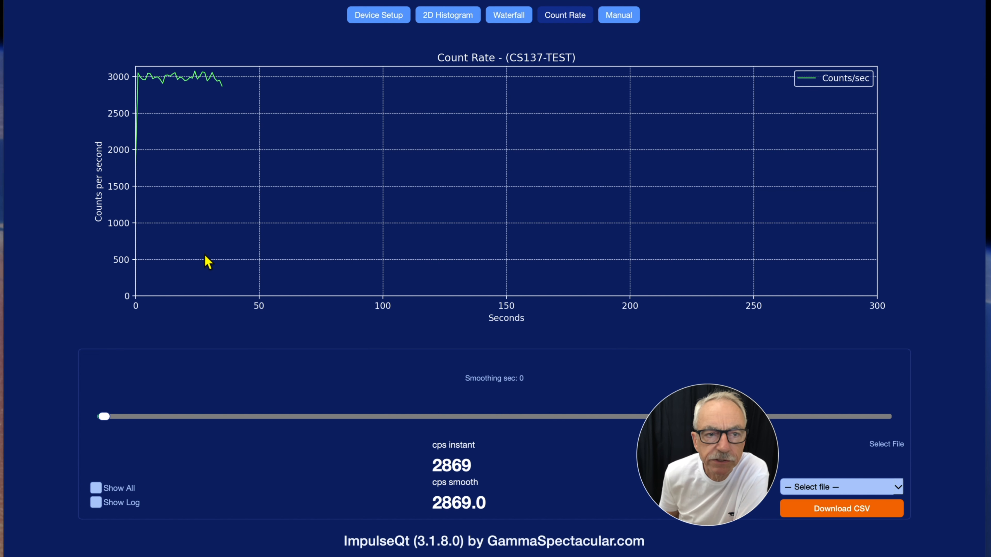
Look through the built-in manual, from file locations and device setup to the histogram functions, calibration procedure and author section.
click(618, 18)
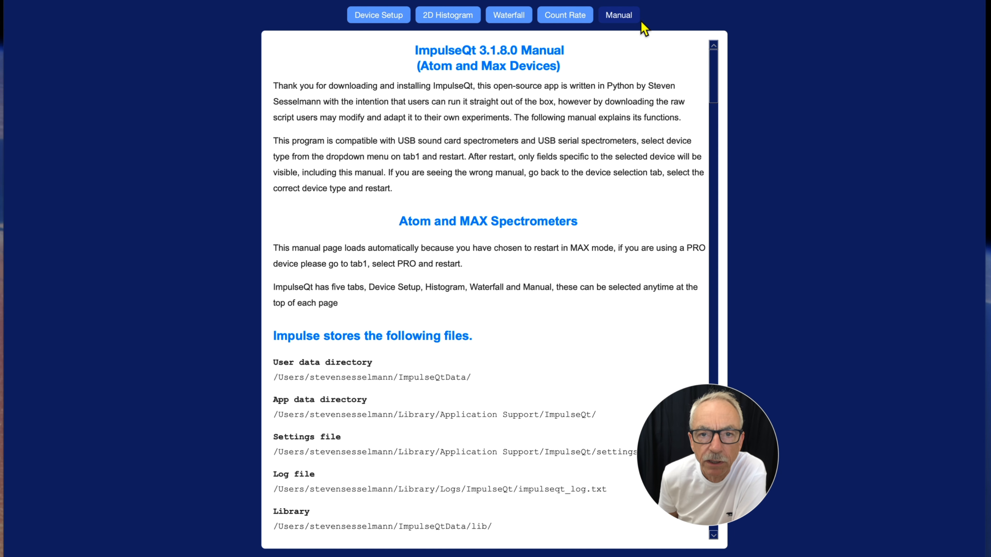
scroll(473, 239, down, 10)
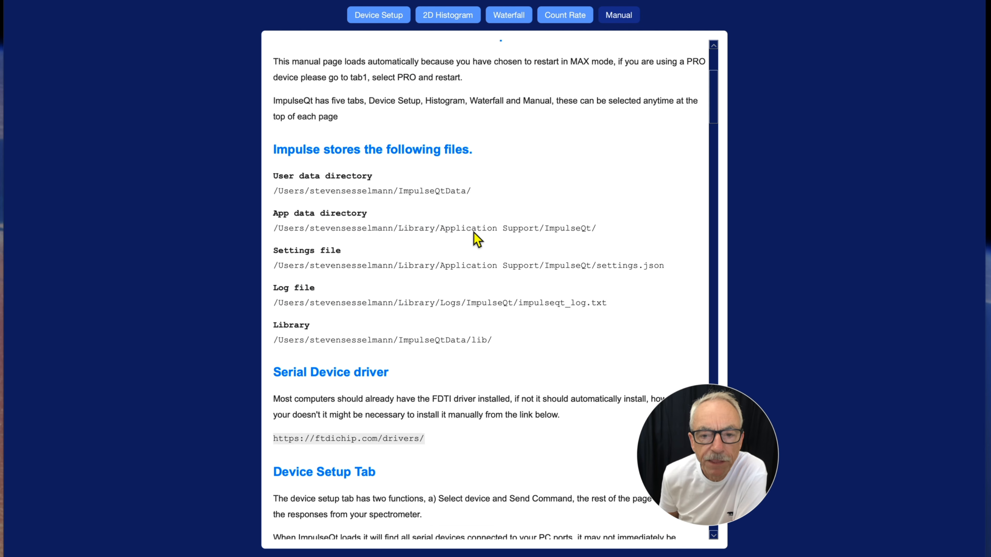
scroll(473, 239, down, 7)
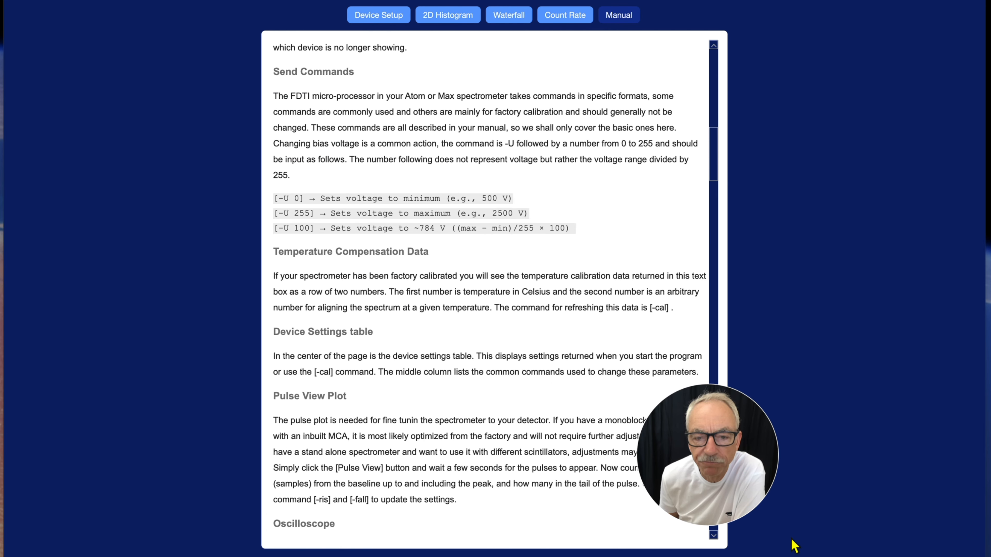
scroll(522, 320, down, 9)
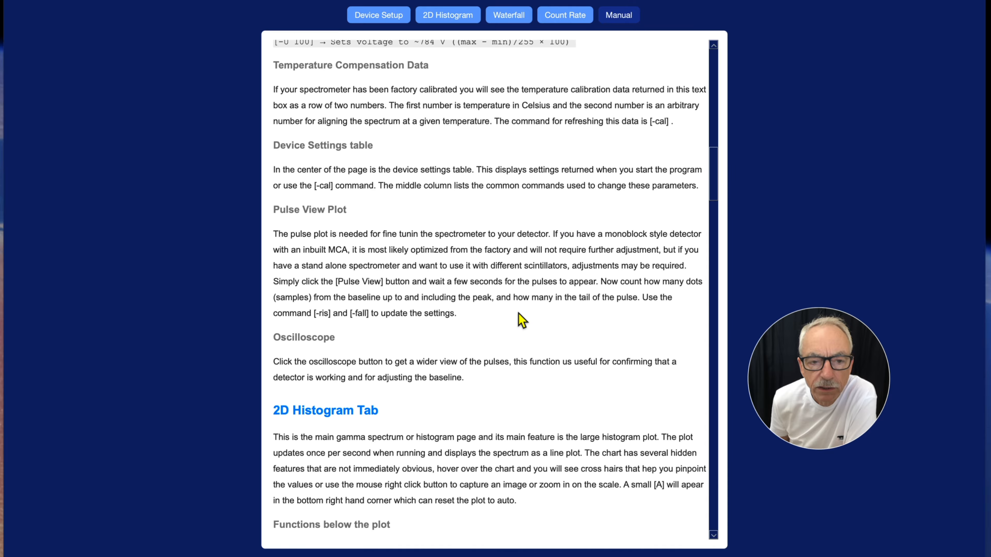
scroll(475, 321, down, 7)
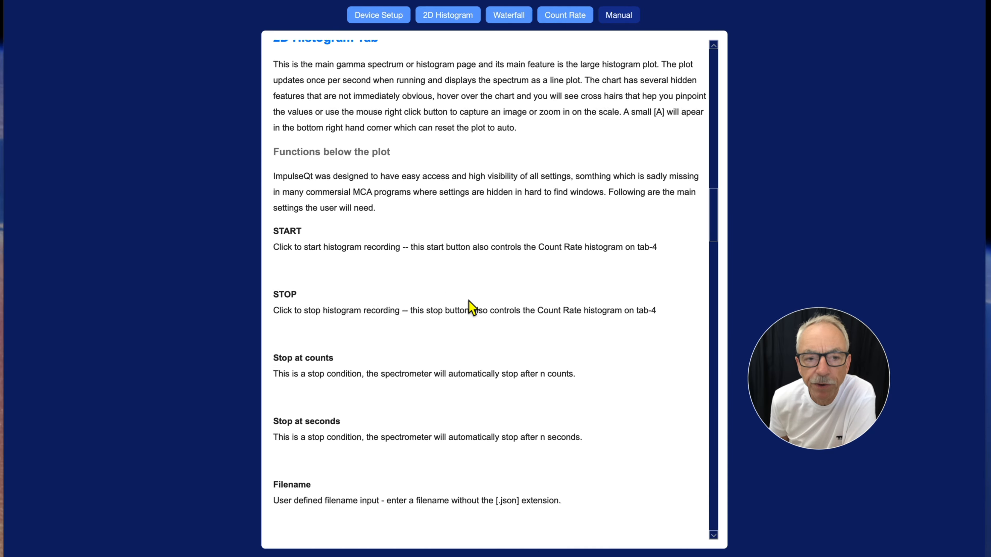
scroll(473, 318, down, 19)
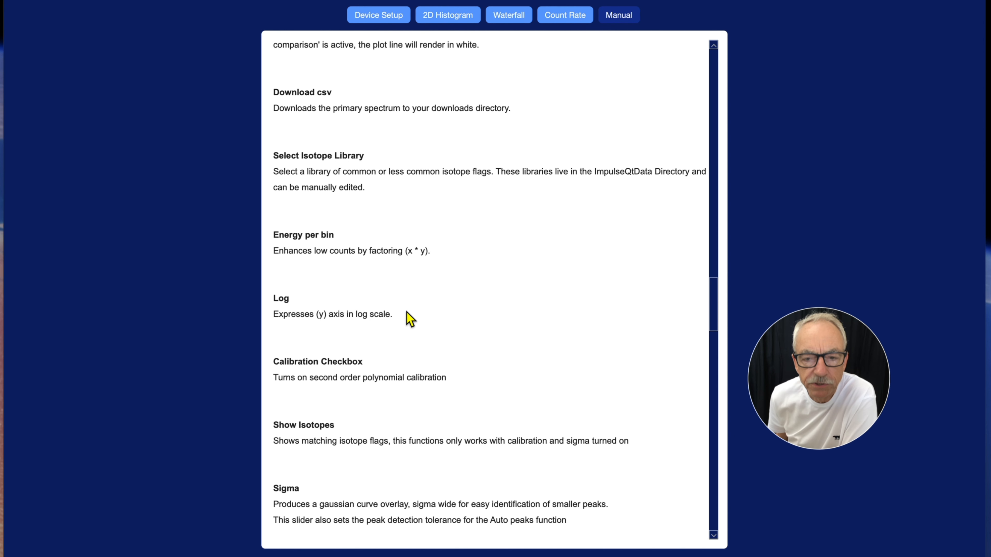
scroll(396, 290, down, 12)
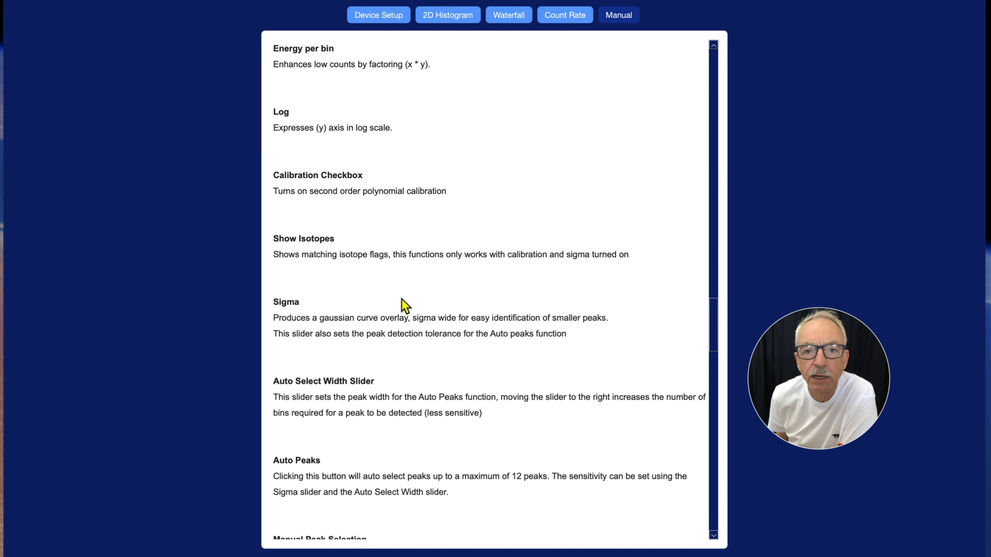
scroll(404, 308, down, 15)
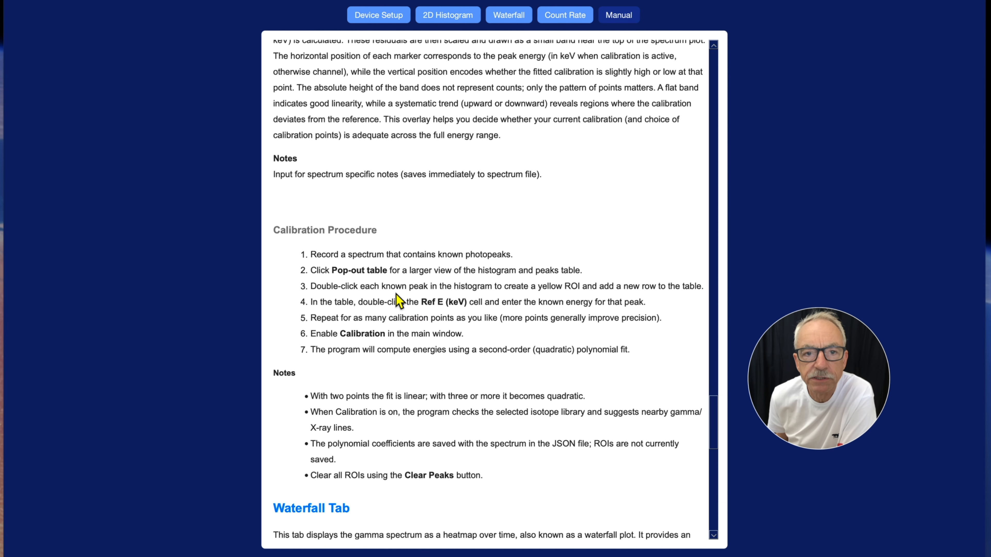
scroll(444, 312, down, 5)
scroll(445, 315, down, 12)
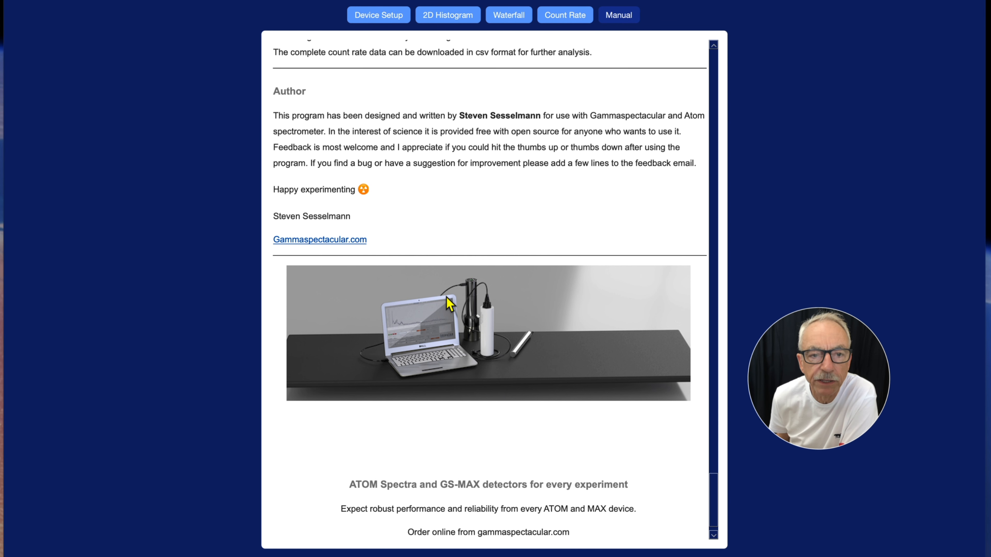
scroll(452, 297, up, 20)
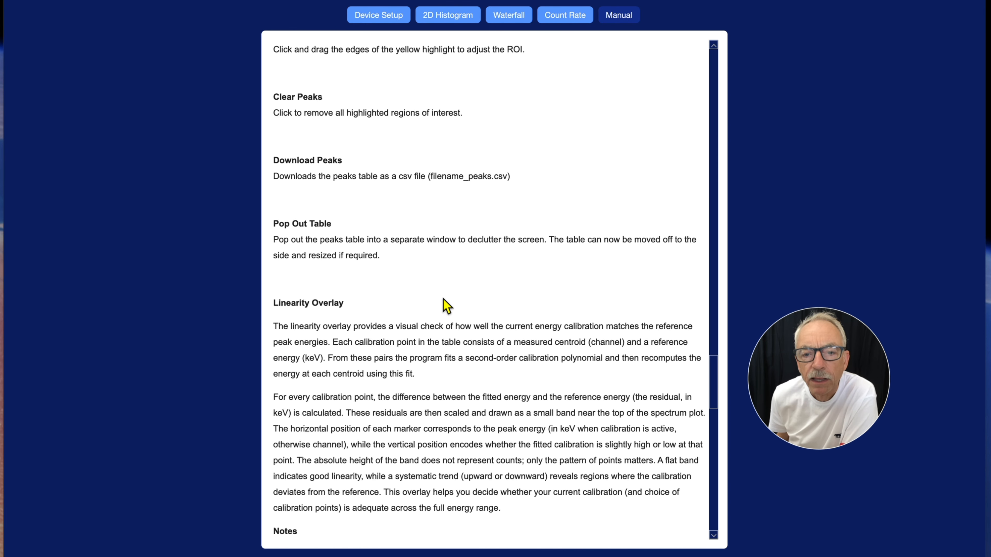
scroll(446, 305, up, 20)
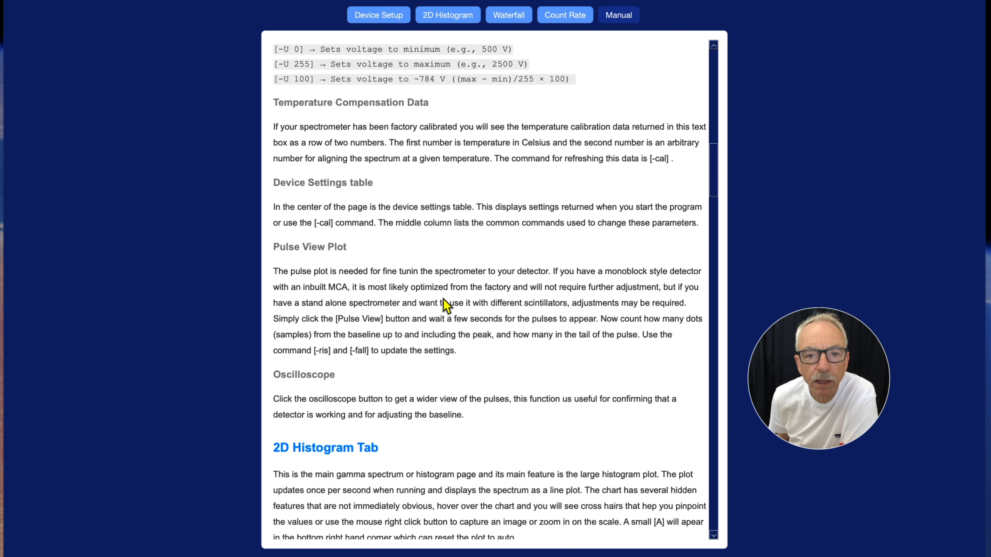
scroll(444, 299, up, 7)
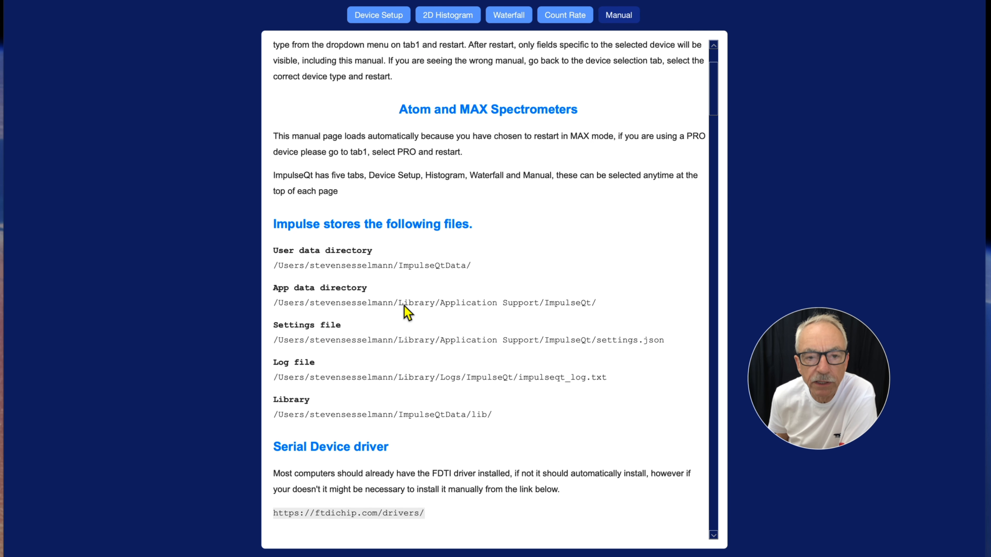